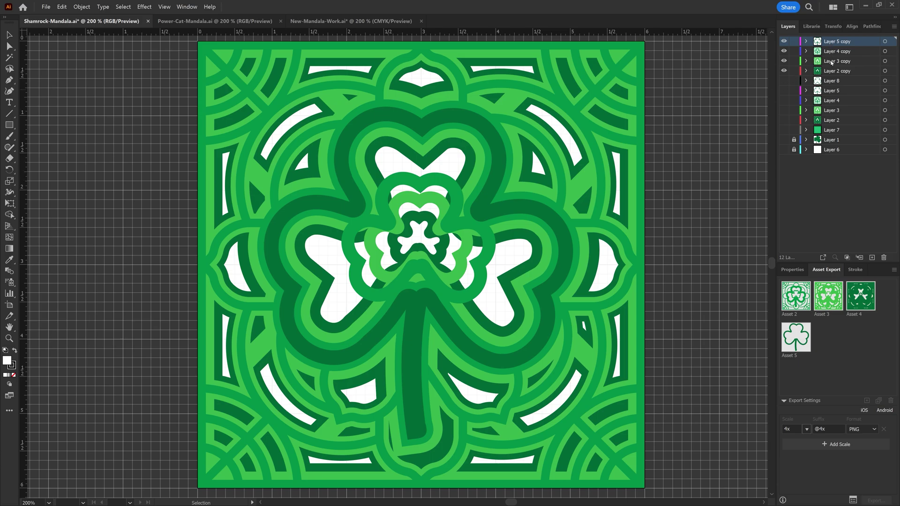
- Toggle visibility of the Illustrator layer copies, ending with Layers 2–5 copy all shown again
{"action": "left_click_drag", "start_coordinate": [784, 51], "coordinate": [784, 81]}
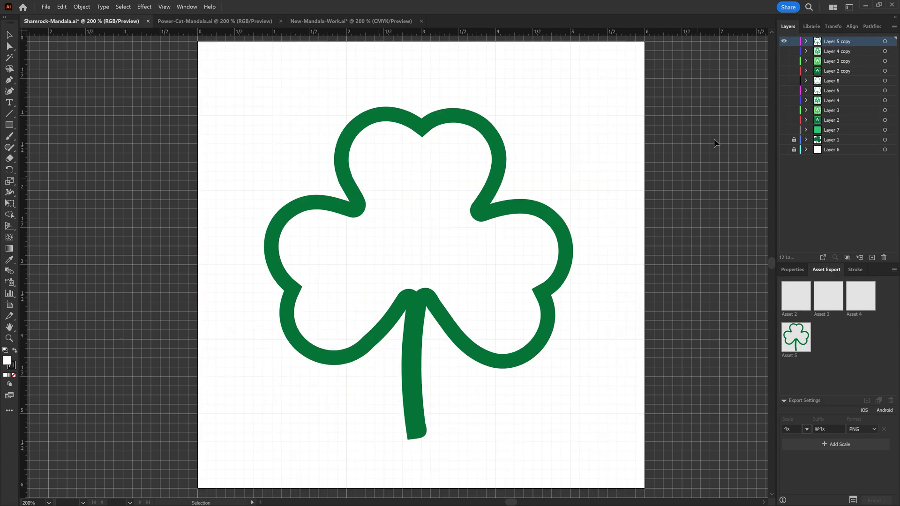
{"action": "left_click", "coordinate": [784, 41], "text": "ctrl"}
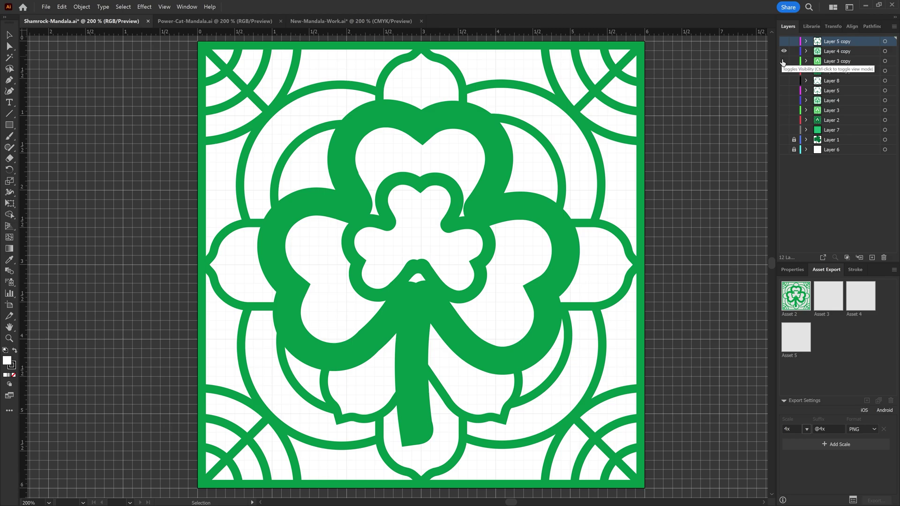
{"action": "left_click", "coordinate": [784, 62]}
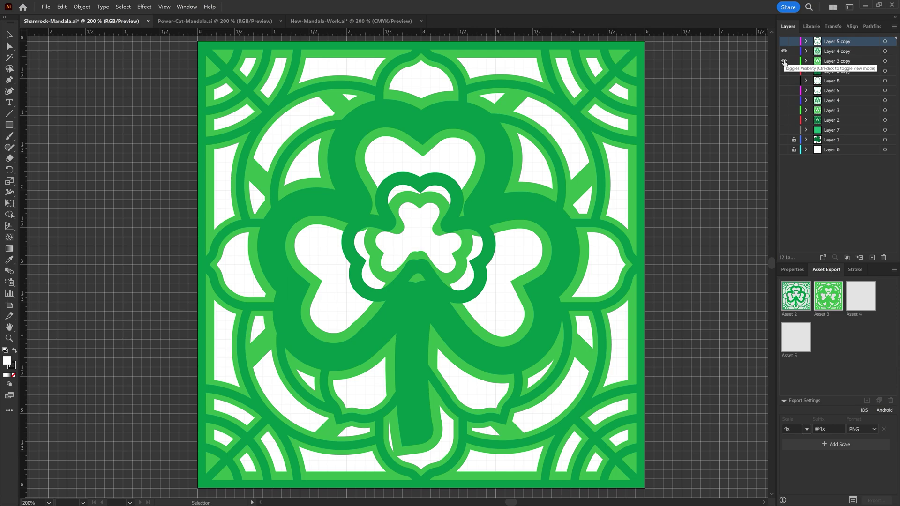
{"action": "left_click", "coordinate": [784, 61]}
{"action": "left_click", "coordinate": [785, 52]}
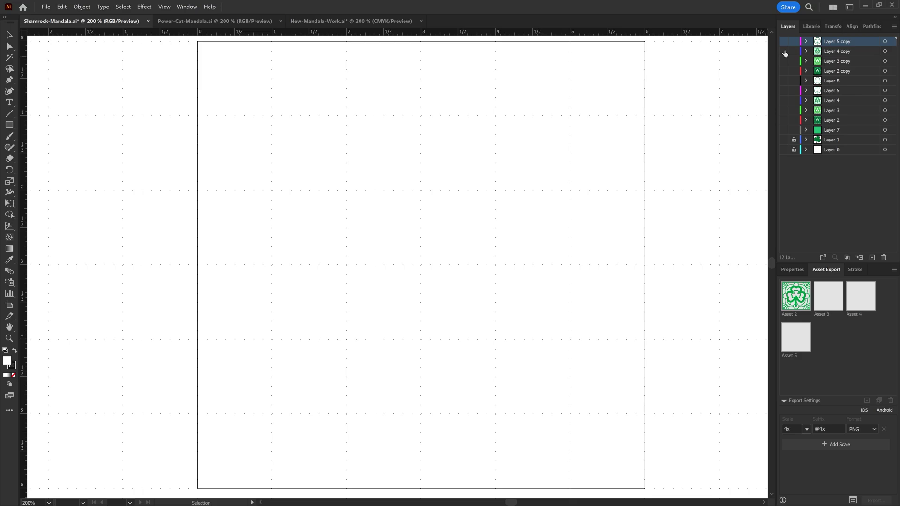
{"action": "left_click", "coordinate": [784, 71]}
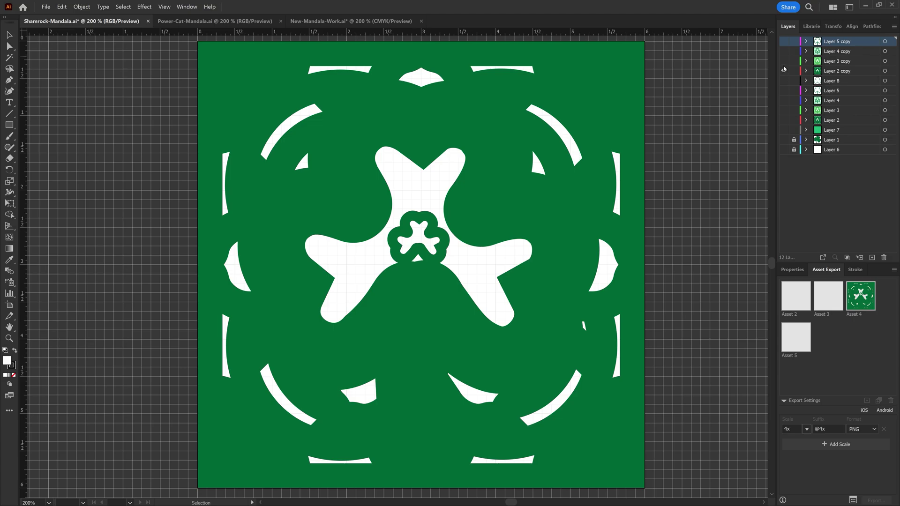
{"action": "left_click", "coordinate": [784, 62]}
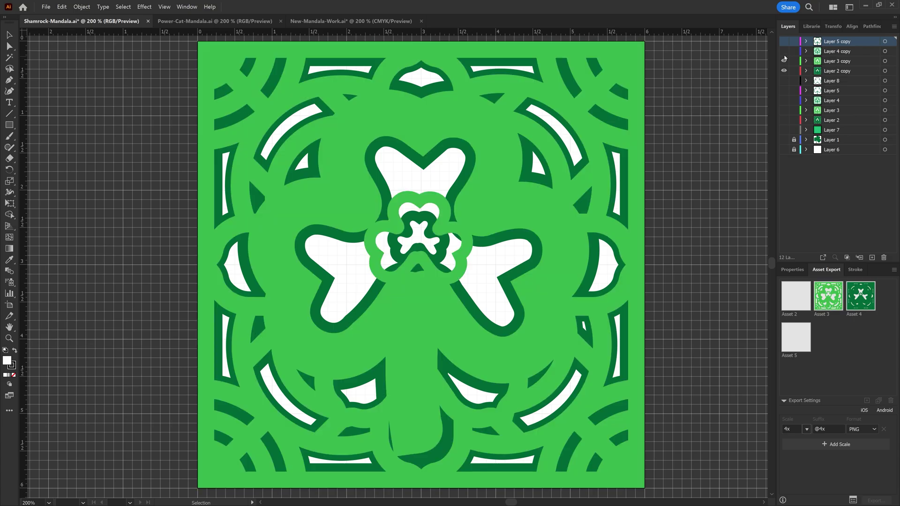
{"action": "left_click", "coordinate": [785, 52]}
{"action": "left_click", "coordinate": [784, 41]}
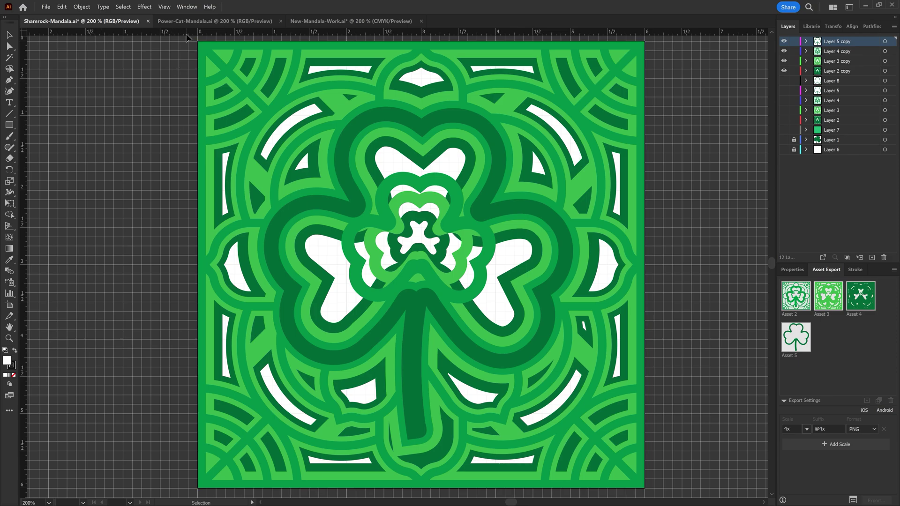
- Look at the Power-Cat-Mandala and New-Mandala-Work documents, then return to Shamrock-Mandala
{"action": "left_click", "coordinate": [192, 22]}
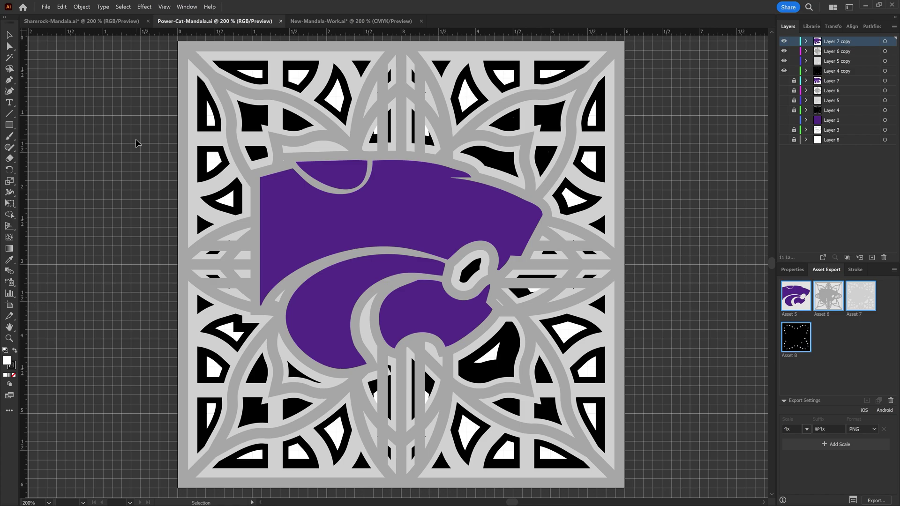
{"action": "left_click", "coordinate": [323, 21]}
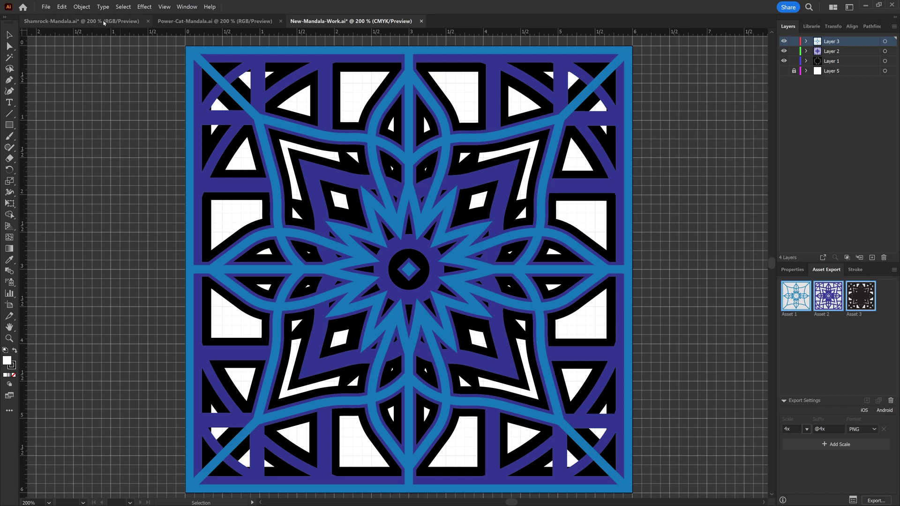
{"action": "left_click", "coordinate": [119, 21]}
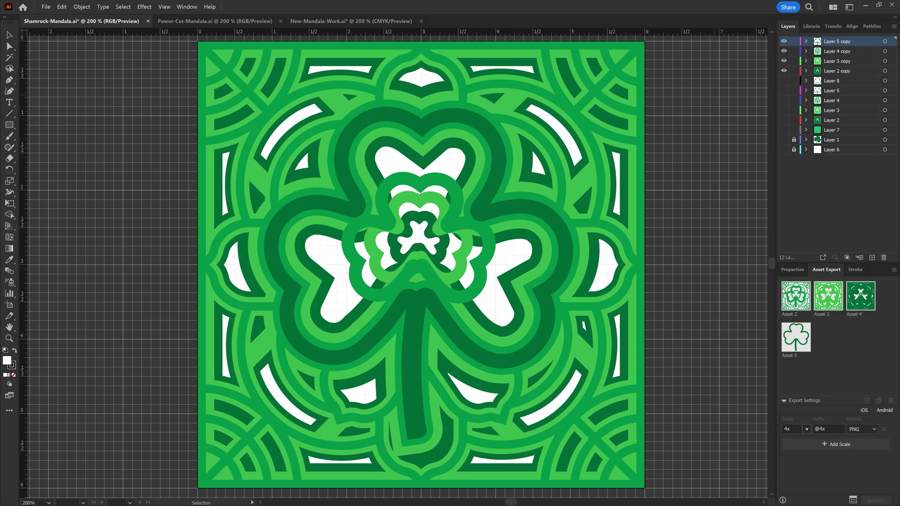
- Inspect the options for the Layer 5 copy shamrock path and keep PNG as the export format
{"action": "right_click", "coordinate": [481, 209]}
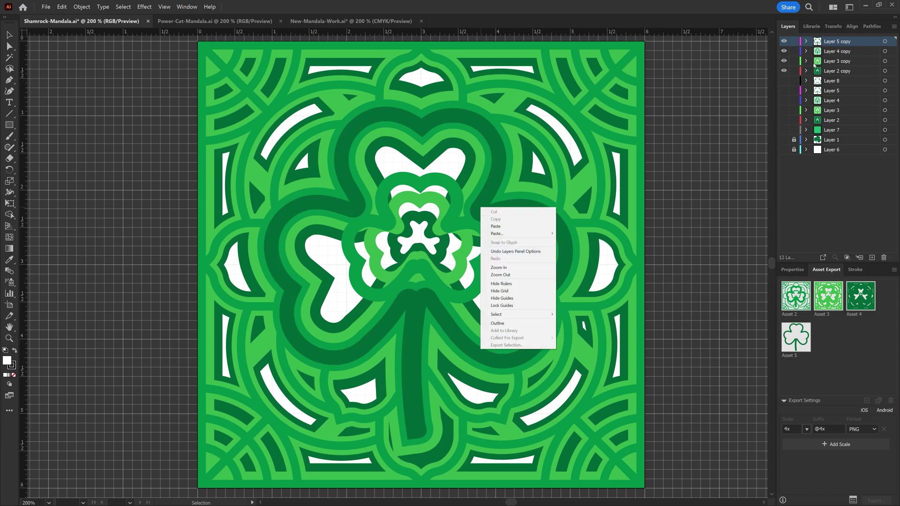
{"action": "left_click", "coordinate": [885, 43]}
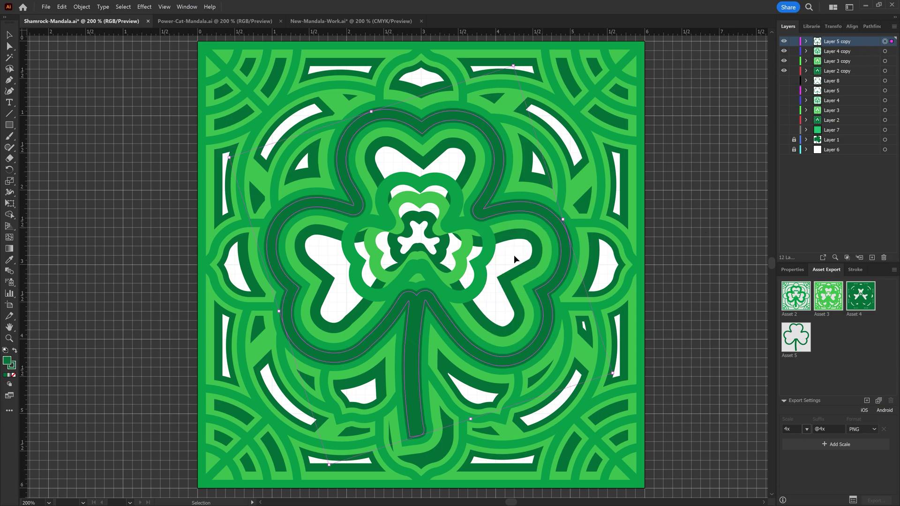
{"action": "right_click", "coordinate": [559, 226]}
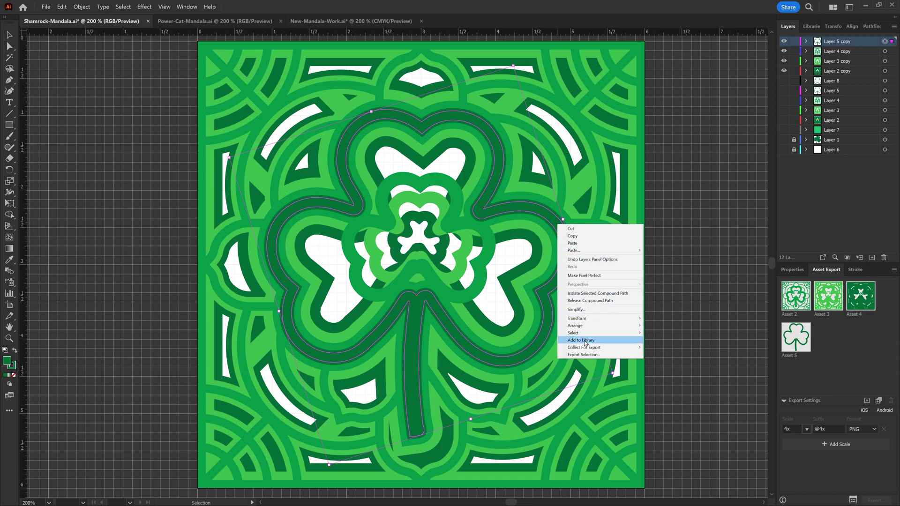
{"action": "mouse_move", "coordinate": [585, 347]}
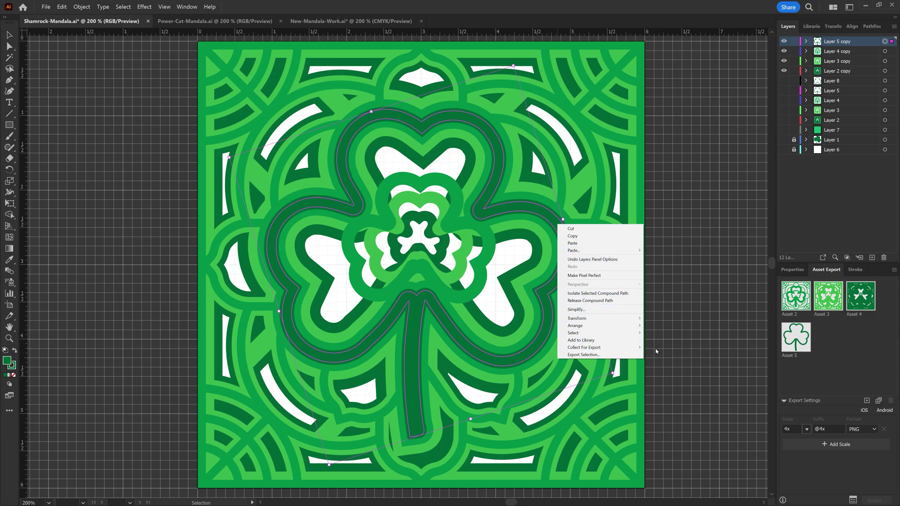
{"action": "left_click", "coordinate": [666, 348]}
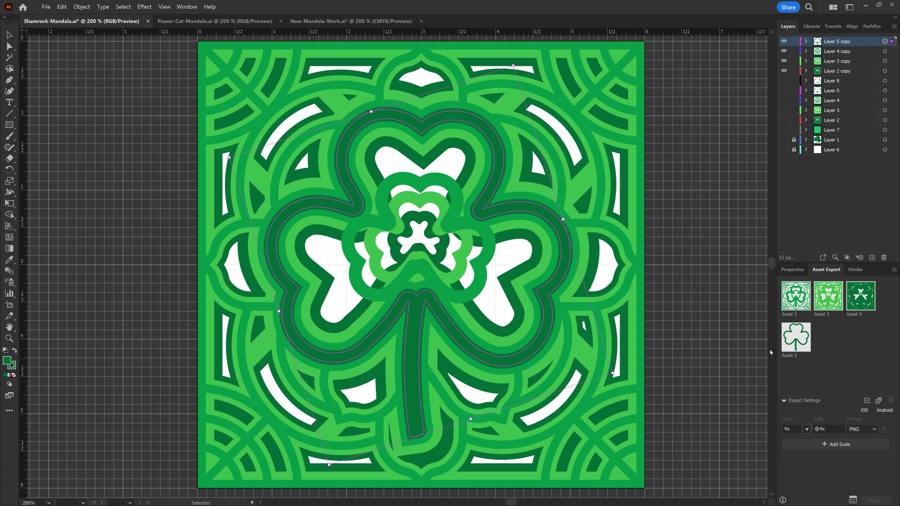
{"action": "left_click", "coordinate": [874, 429]}
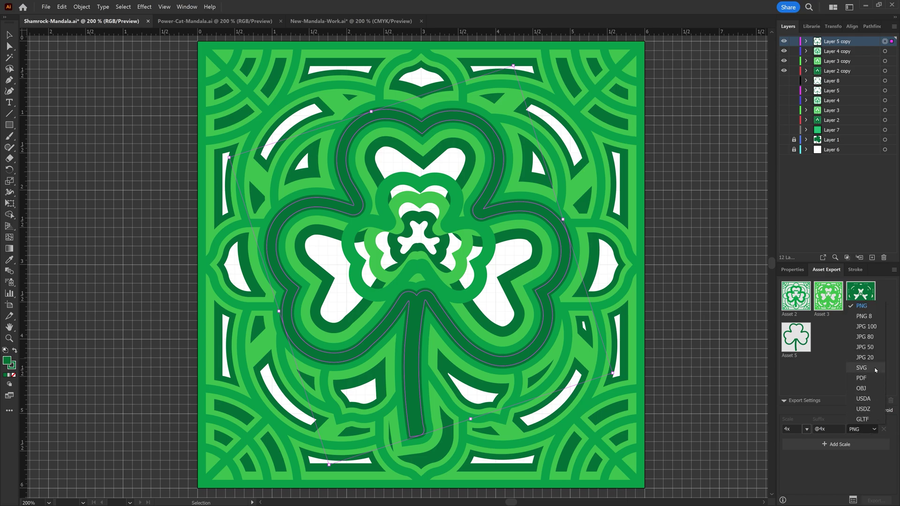
{"action": "left_click", "coordinate": [831, 376]}
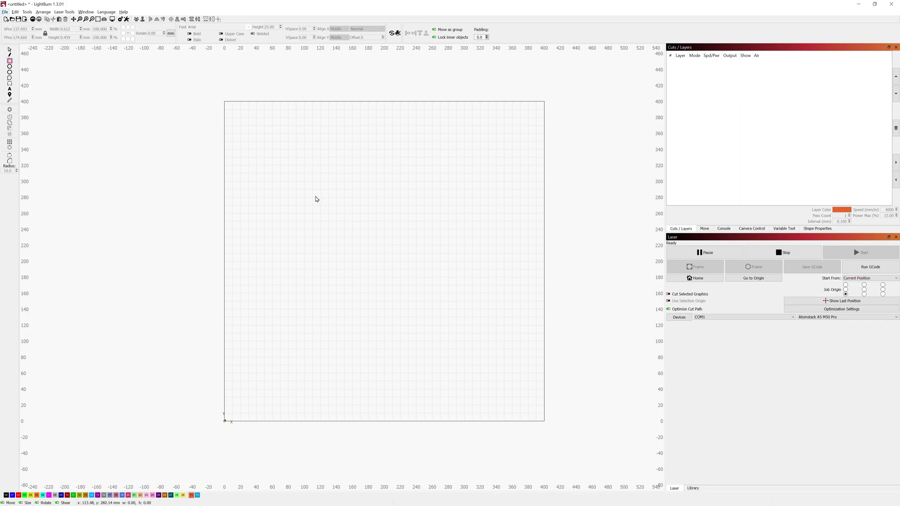
- Draw a rectangle and set its width to 280 mm, making a square frame
{"action": "left_click_drag", "start_coordinate": [290, 177], "coordinate": [389, 275]}
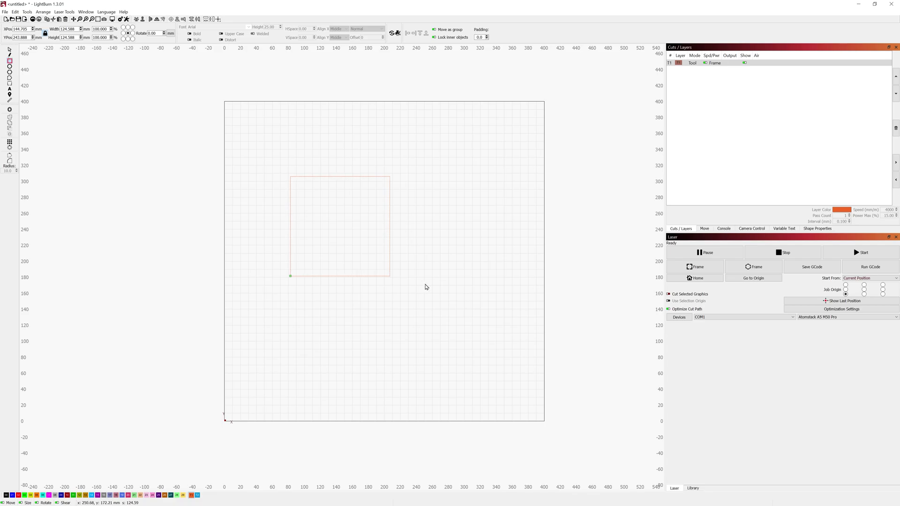
{"action": "double_click", "coordinate": [77, 30]}
{"action": "type", "text": "280"}
{"action": "key", "text": "Tab"}
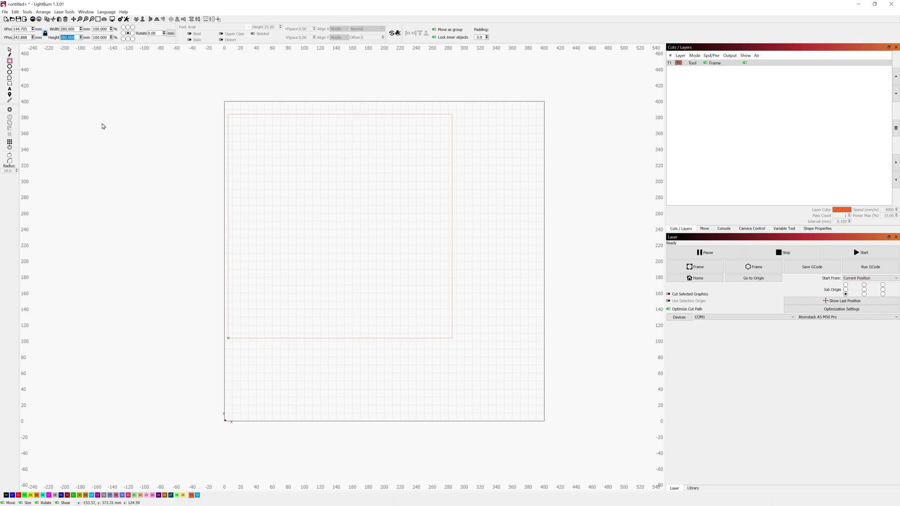
- Move the 280 mm frame to the lower-left corner and zoom the view to fit it
{"action": "left_click", "coordinate": [219, 19]}
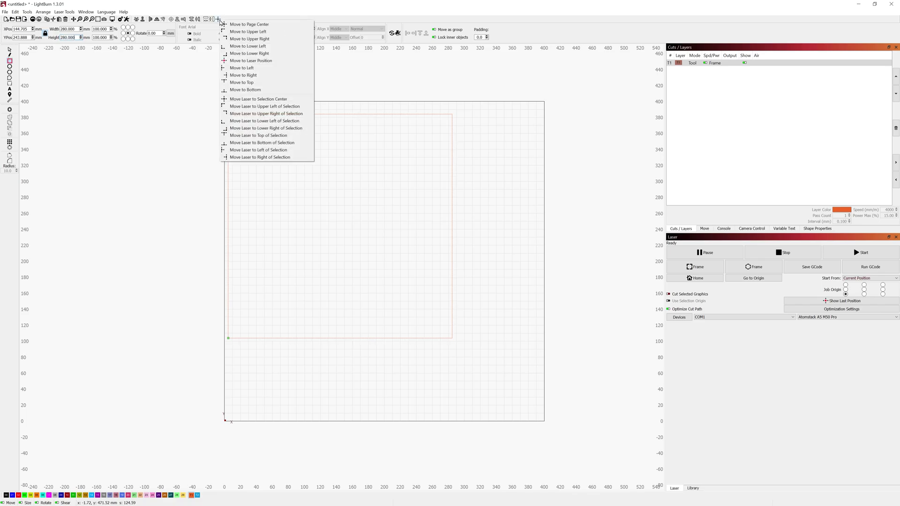
{"action": "left_click", "coordinate": [245, 46]}
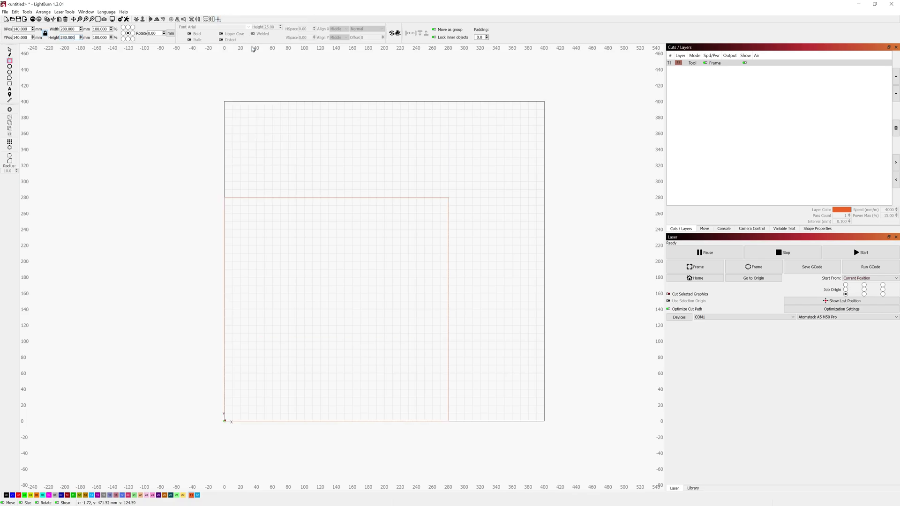
{"action": "left_click", "coordinate": [98, 20]}
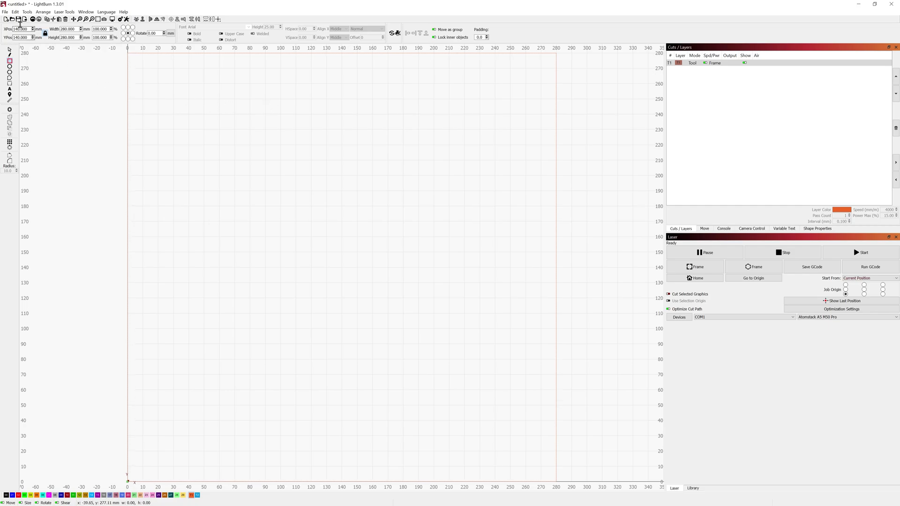
{"action": "left_click", "coordinate": [5, 12]}
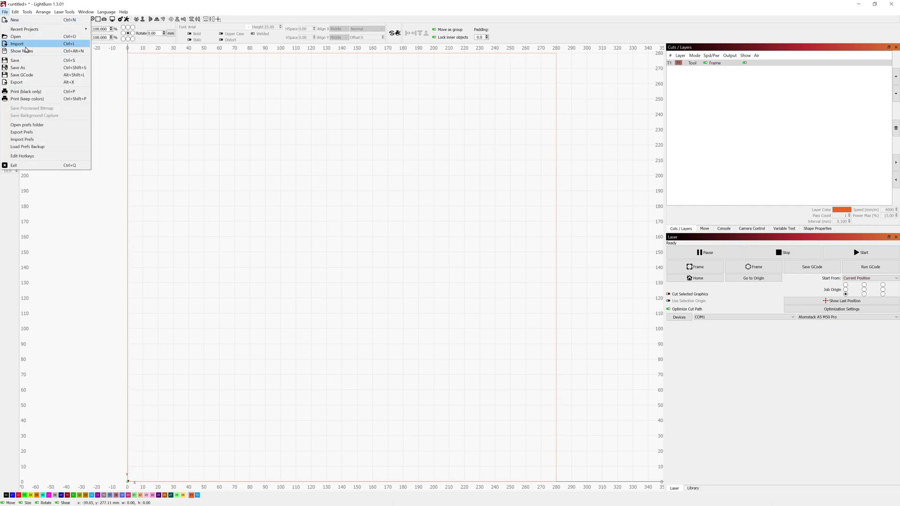
{"action": "left_click", "coordinate": [186, 149]}
{"action": "key", "text": "ctrl+i"}
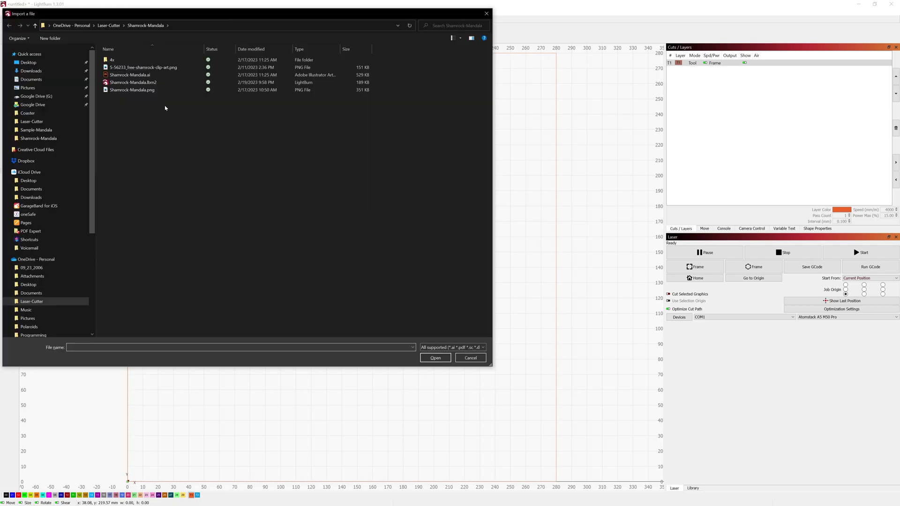
{"action": "double_click", "coordinate": [141, 60]}
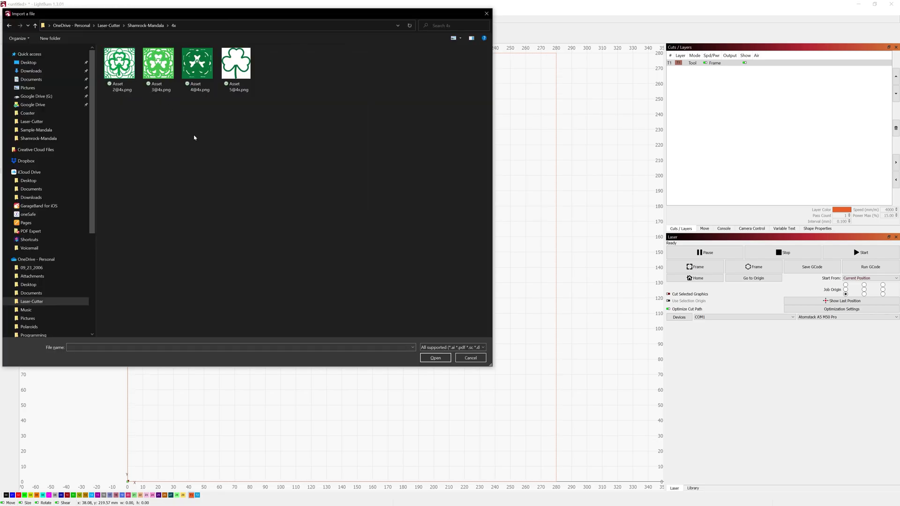
{"action": "double_click", "coordinate": [238, 72]}
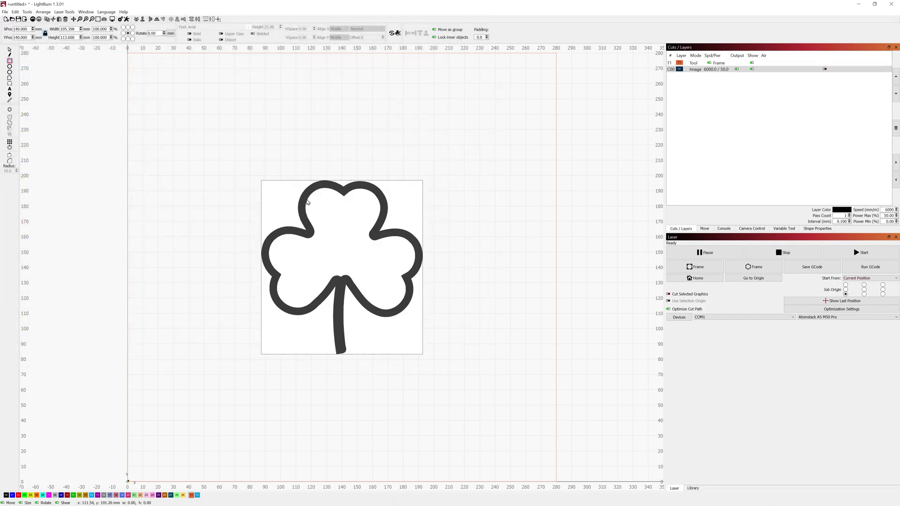
- Trace the shamrock image into vector outlines using the default trace settings
{"action": "left_click_drag", "start_coordinate": [347, 244], "coordinate": [312, 249]}
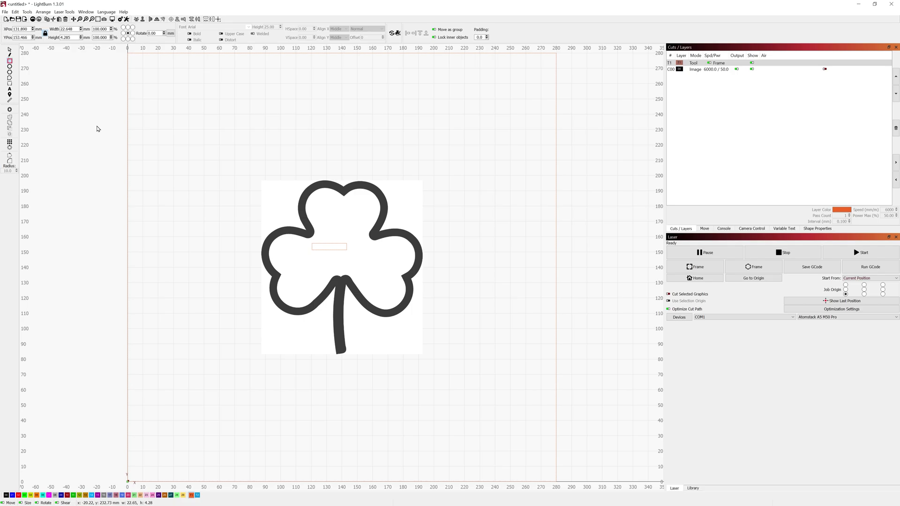
{"action": "key", "text": "ctrl+z"}
{"action": "left_click", "coordinate": [10, 50]}
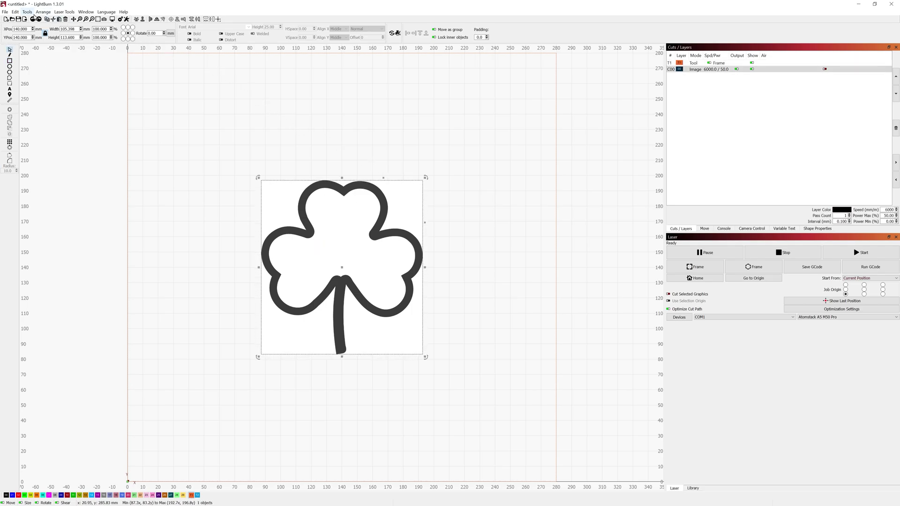
{"action": "left_click", "coordinate": [29, 12]}
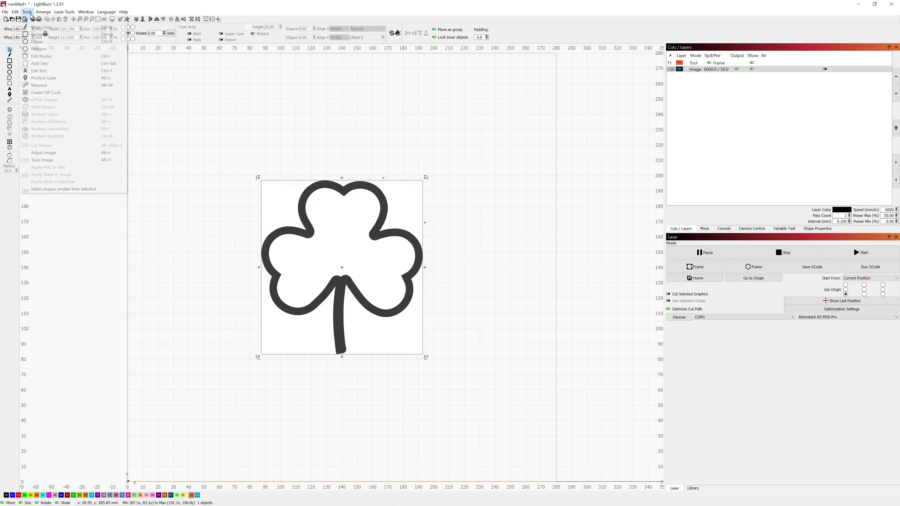
{"action": "left_click", "coordinate": [61, 159]}
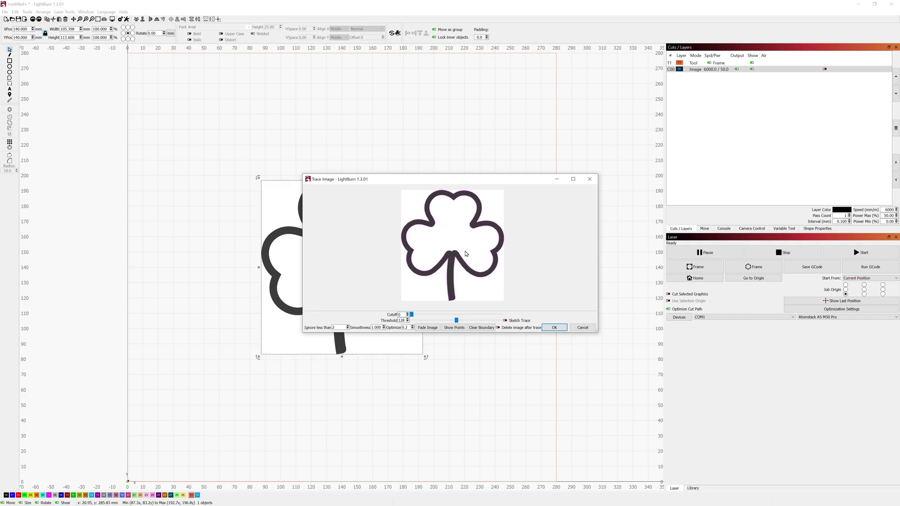
{"action": "left_click", "coordinate": [555, 328]}
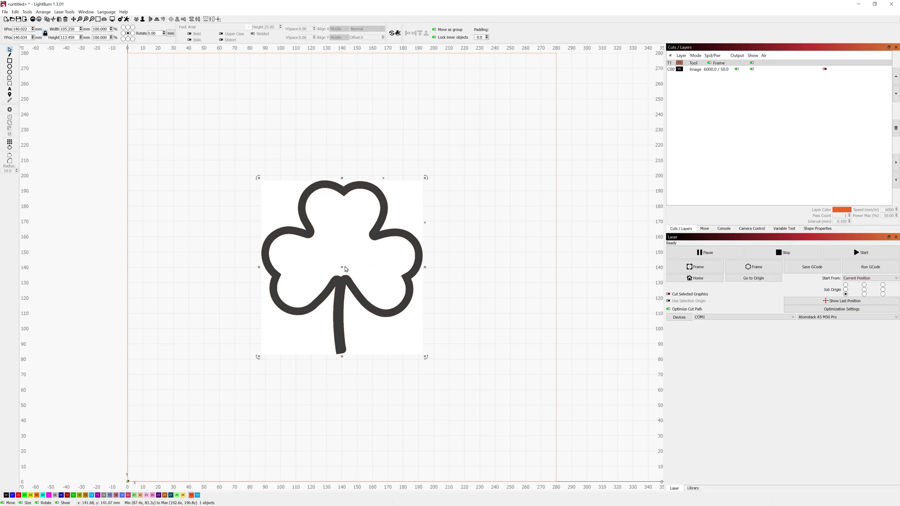
- Delete the shamrock bitmap and move its traced outline to the lower left of the frame
{"action": "left_click_drag", "start_coordinate": [345, 269], "coordinate": [523, 186]}
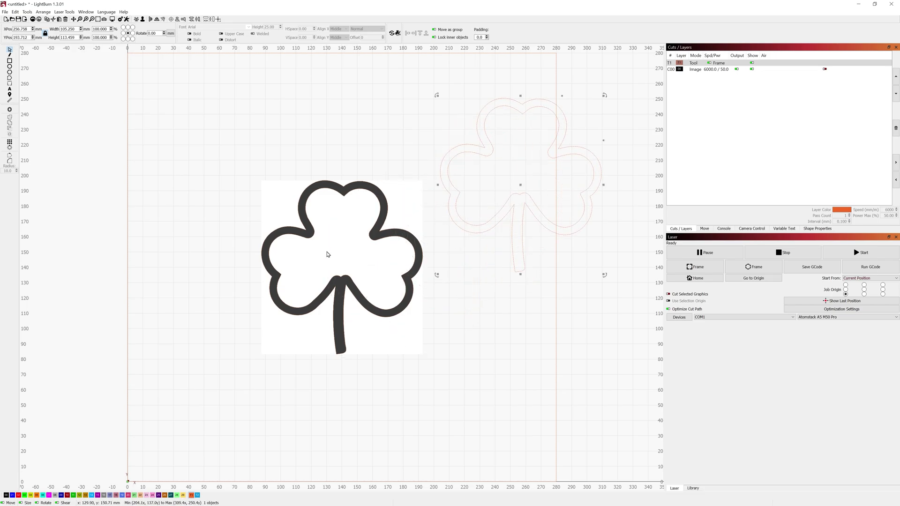
{"action": "left_click", "coordinate": [328, 254]}
{"action": "key", "text": "Delete"}
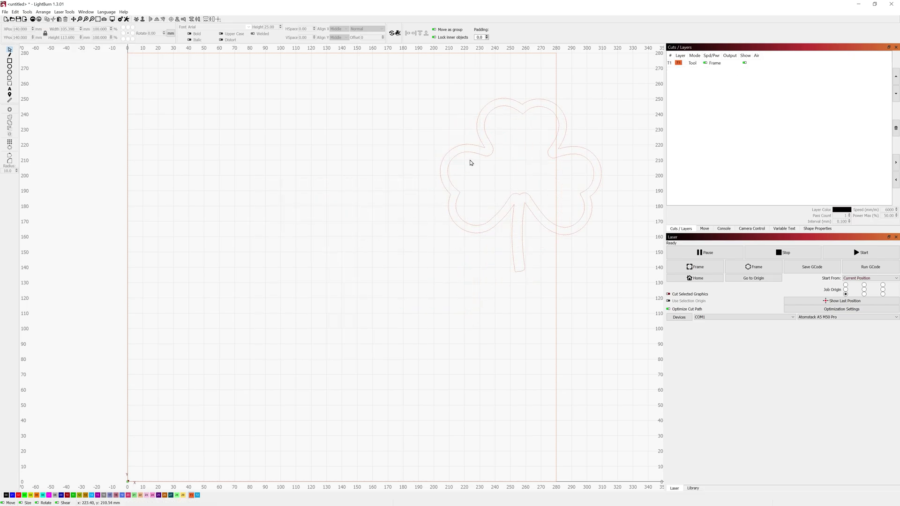
{"action": "left_click", "coordinate": [480, 147]}
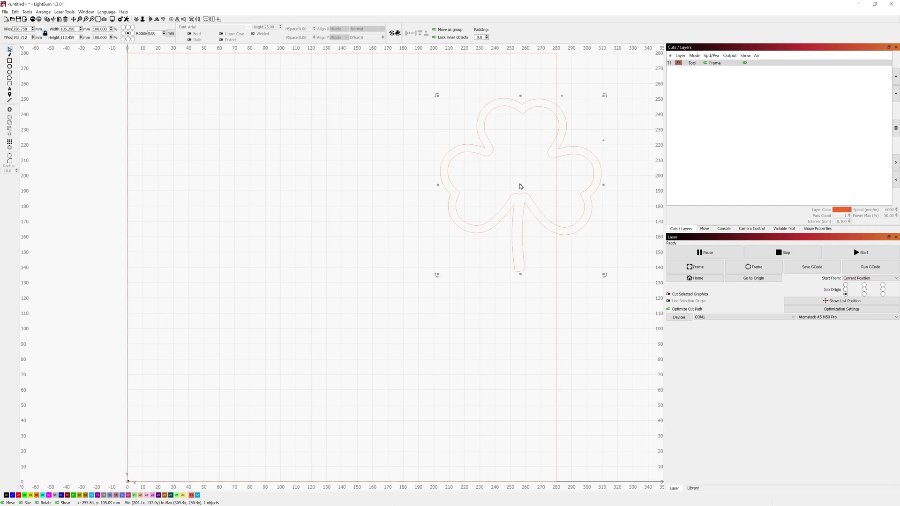
{"action": "left_click_drag", "start_coordinate": [520, 188], "coordinate": [238, 372]}
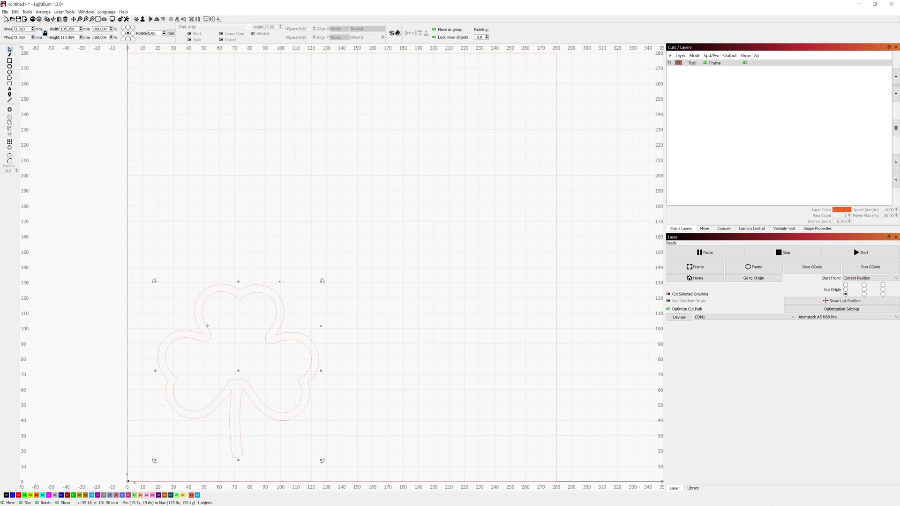
{"action": "key", "text": "ctrl+i"}
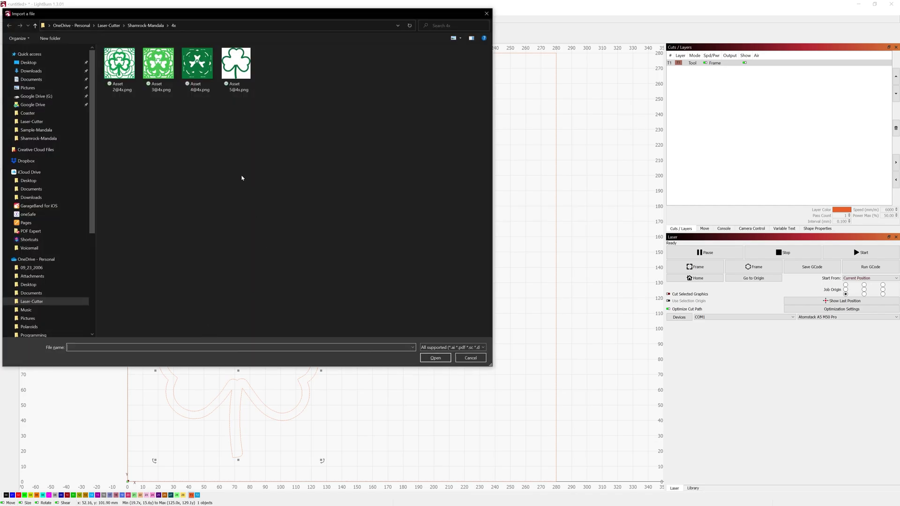
{"action": "double_click", "coordinate": [120, 66]}
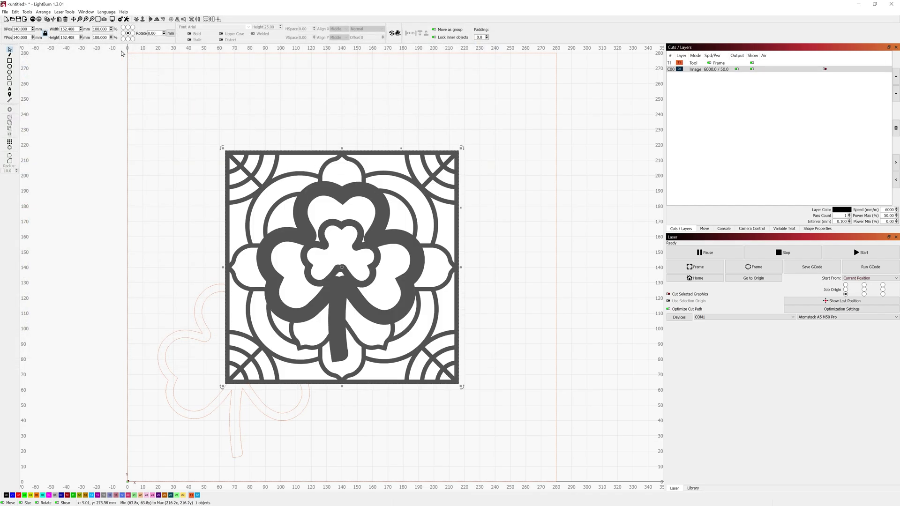
{"action": "left_click", "coordinate": [27, 11]}
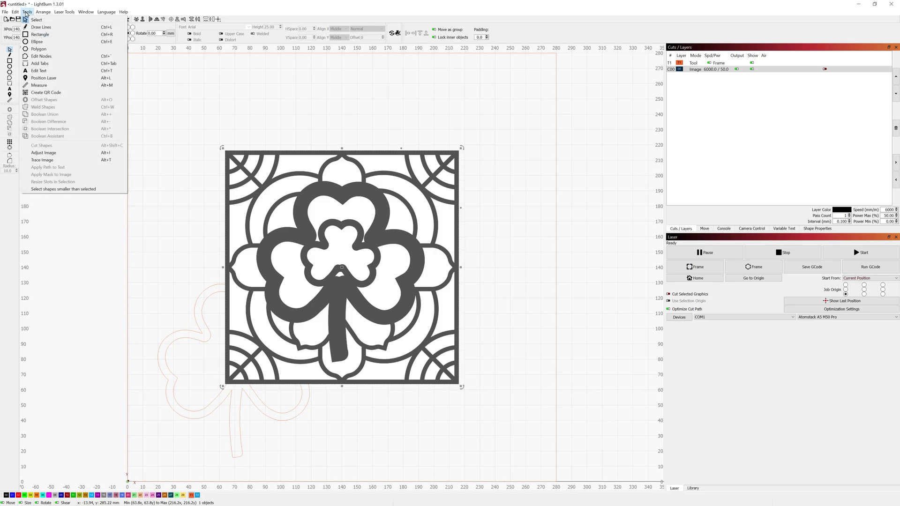
{"action": "left_click", "coordinate": [62, 160]}
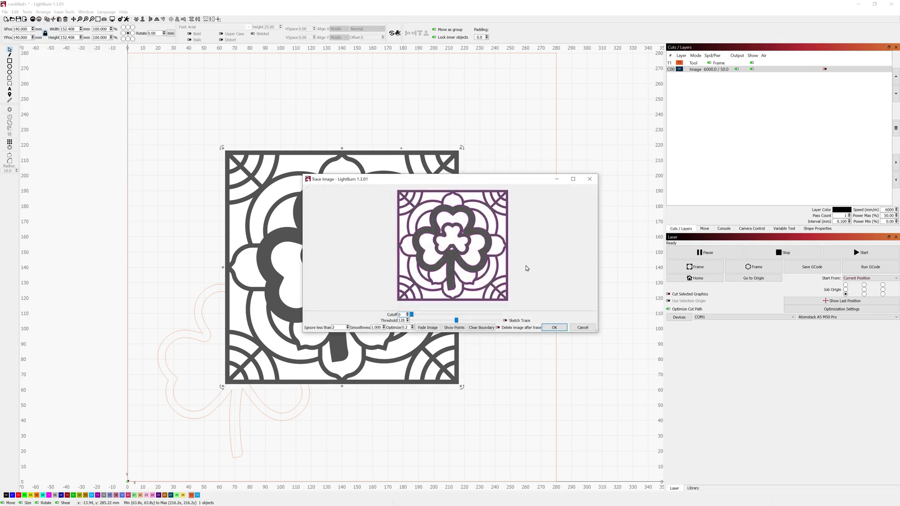
{"action": "left_click", "coordinate": [554, 329]}
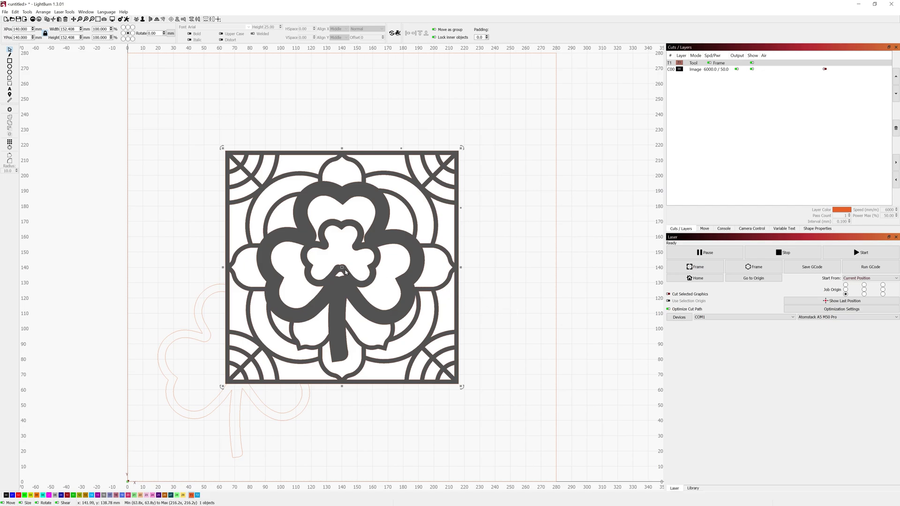
- Delete the mandala bitmap and place its trace at the bottom right beside the shamrock
{"action": "left_click_drag", "start_coordinate": [342, 268], "coordinate": [517, 189]}
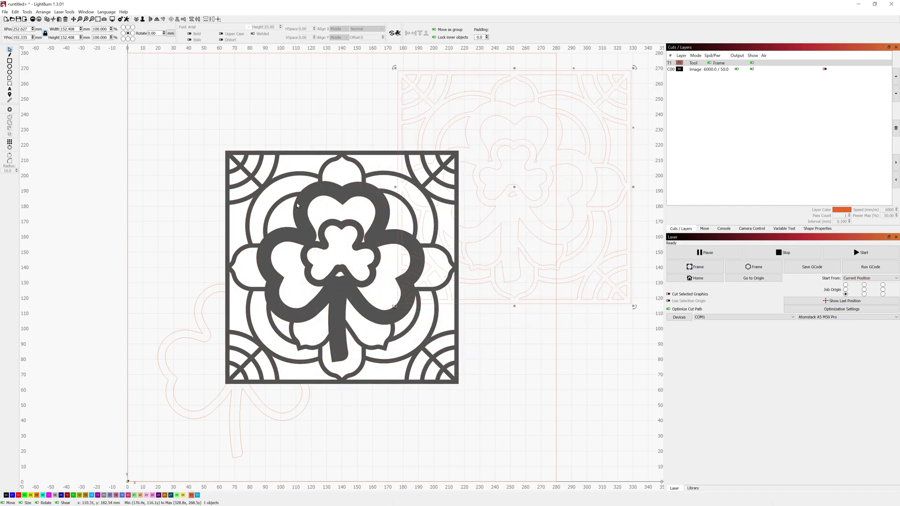
{"action": "left_click", "coordinate": [298, 205]}
{"action": "key", "text": "Delete"}
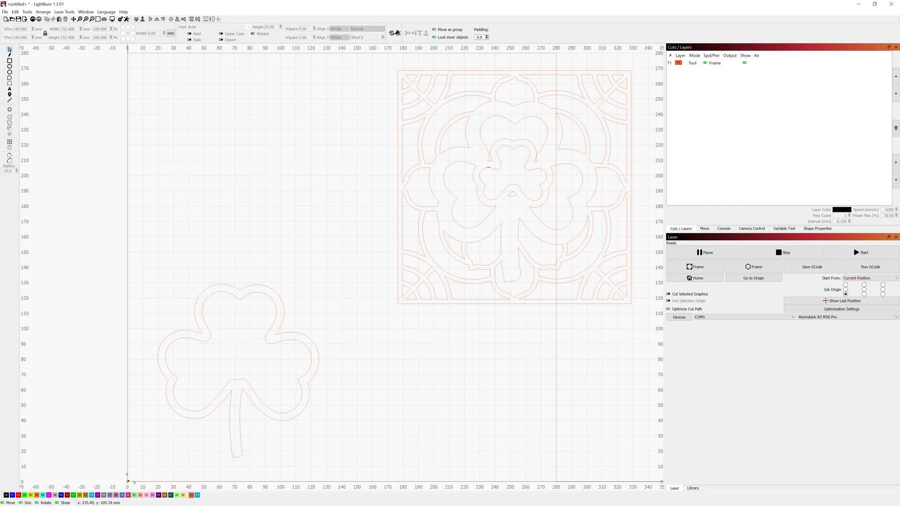
{"action": "left_click", "coordinate": [513, 181]}
{"action": "mouse_move", "coordinate": [513, 184]}
{"action": "left_mouse_down"}
{"action": "mouse_move", "coordinate": [458, 337]}
{"action": "mouse_move", "coordinate": [456, 384]}
{"action": "left_mouse_up"}
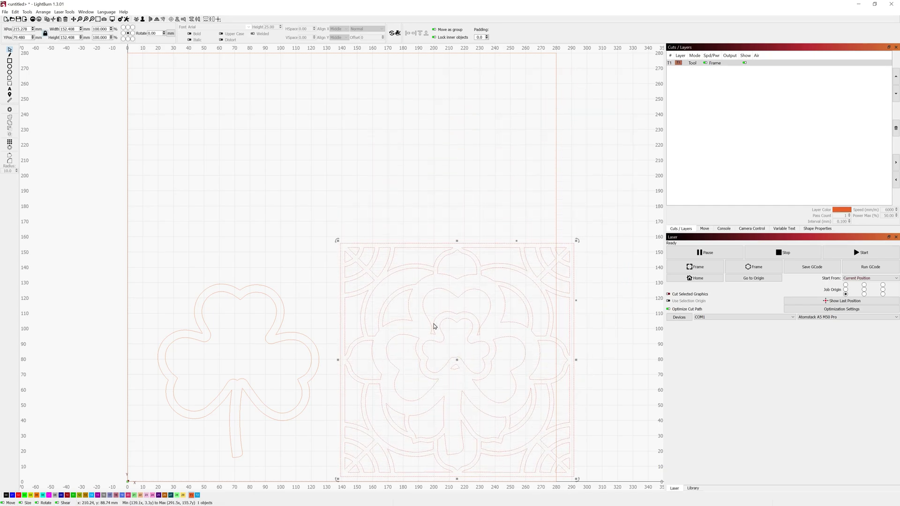
{"action": "left_click", "coordinate": [374, 204]}
{"action": "key", "text": "alt"}
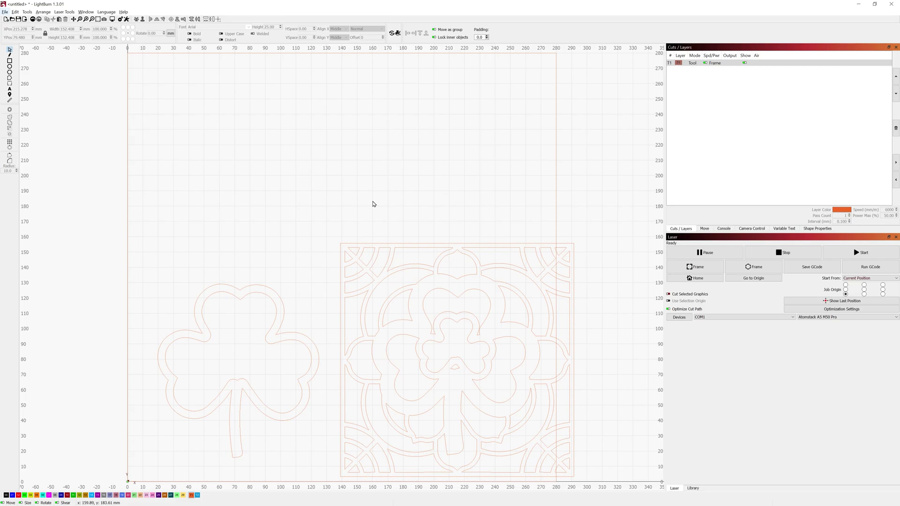
{"action": "key", "text": "ctrl+i"}
{"action": "double_click", "coordinate": [160, 77]}
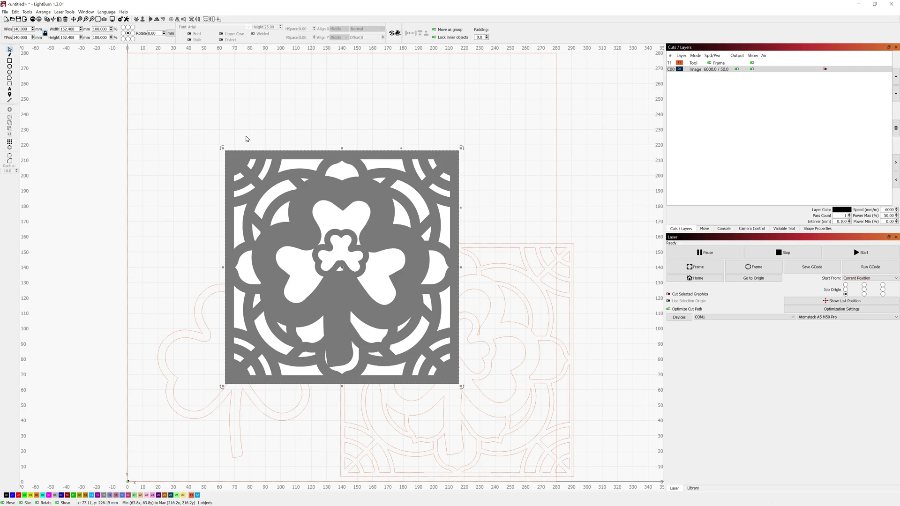
{"action": "key", "text": "alt+t"}
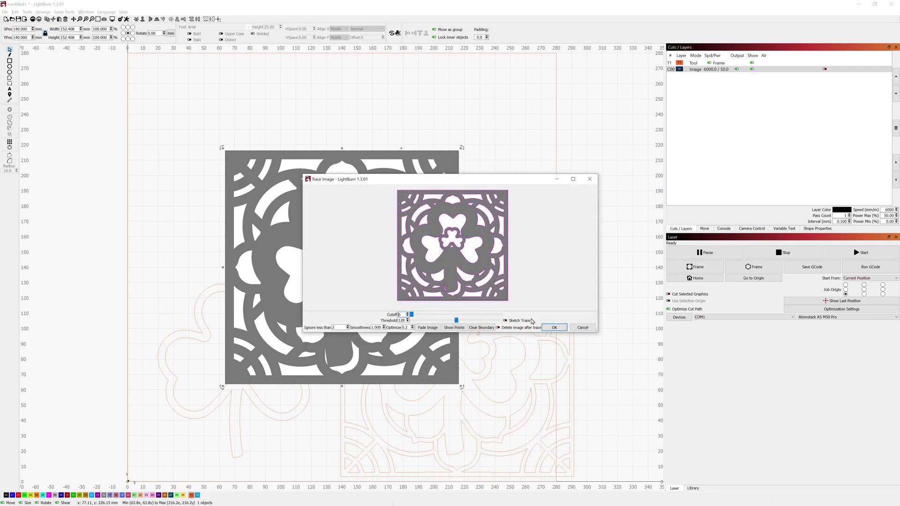
{"action": "left_click", "coordinate": [555, 327]}
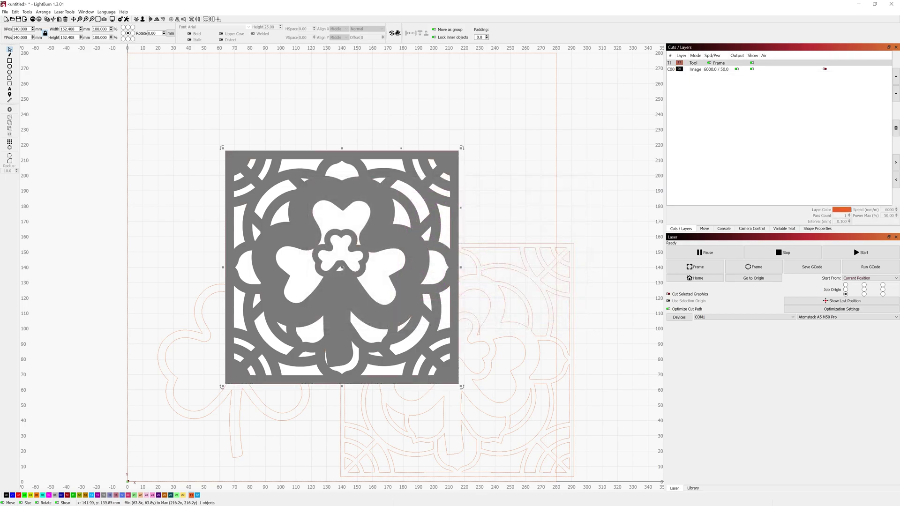
- Delete the grey mandala bitmap and place its trace directly above the first mandala
{"action": "left_click_drag", "start_coordinate": [342, 267], "coordinate": [544, 166]}
{"action": "left_click", "coordinate": [350, 193]}
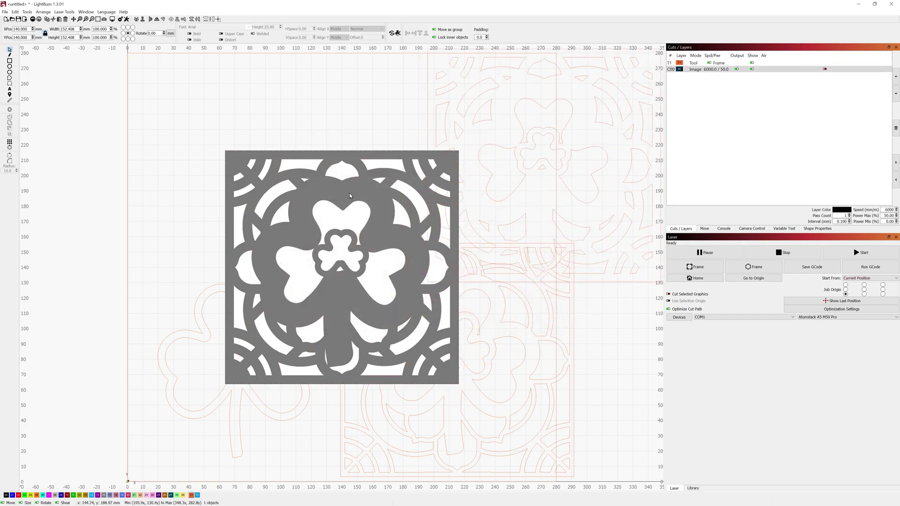
{"action": "key", "text": "Delete"}
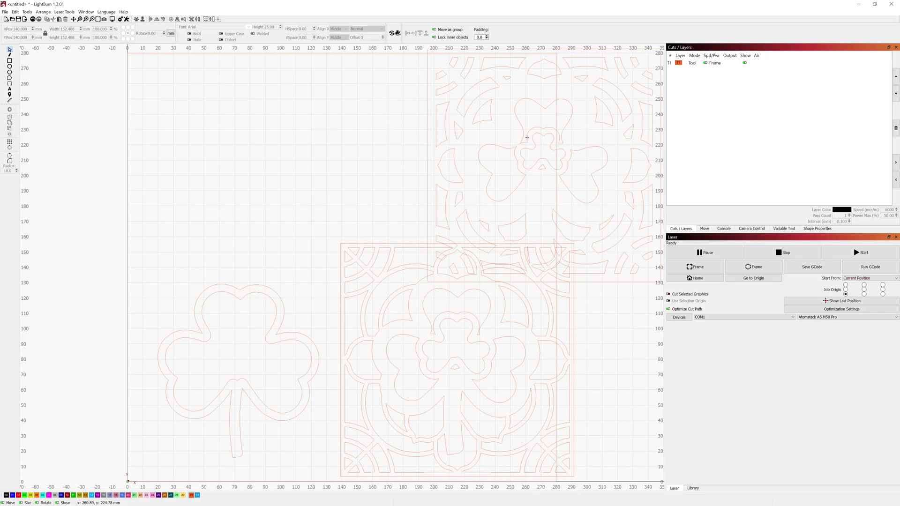
{"action": "left_click", "coordinate": [527, 137]}
{"action": "left_click_drag", "start_coordinate": [539, 165], "coordinate": [459, 124]}
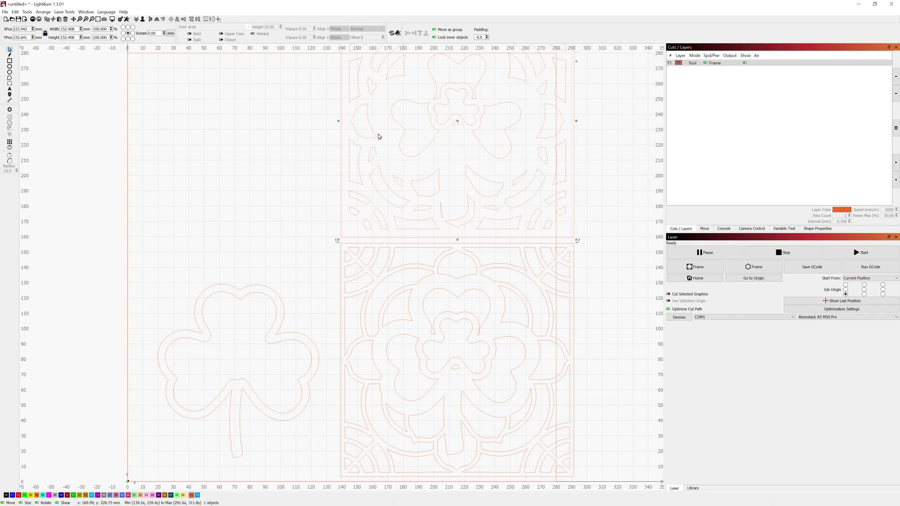
- Import the next mandala image and trace it with default settings
{"action": "left_click", "coordinate": [182, 103]}
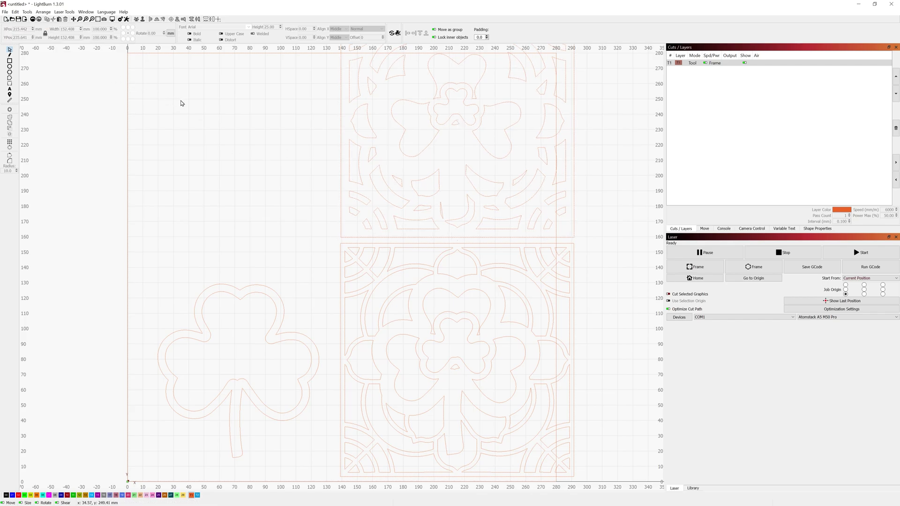
{"action": "key", "text": "ctrl+i"}
{"action": "double_click", "coordinate": [200, 65]}
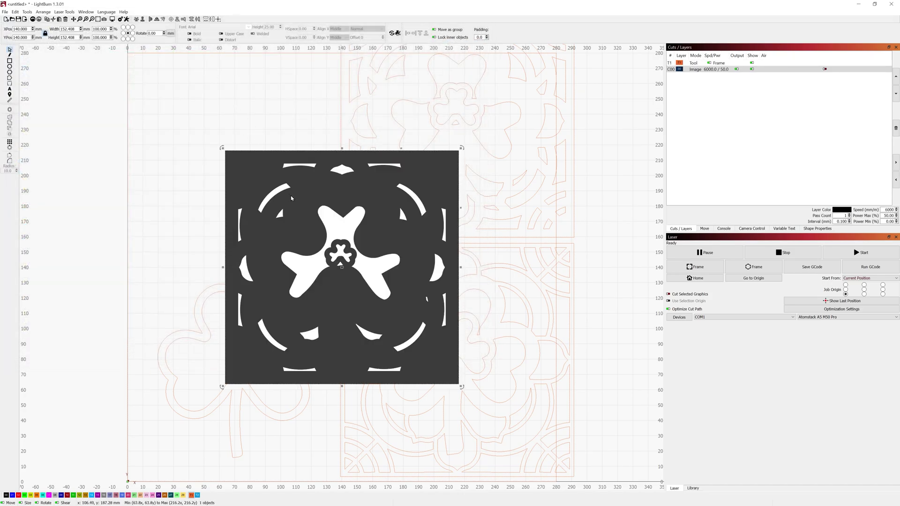
{"action": "key", "text": "alt+t"}
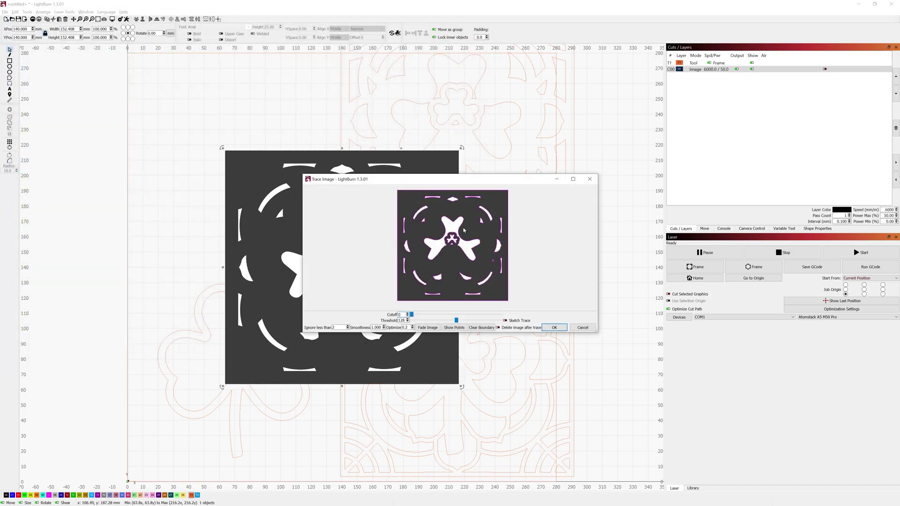
{"action": "left_click", "coordinate": [552, 328]}
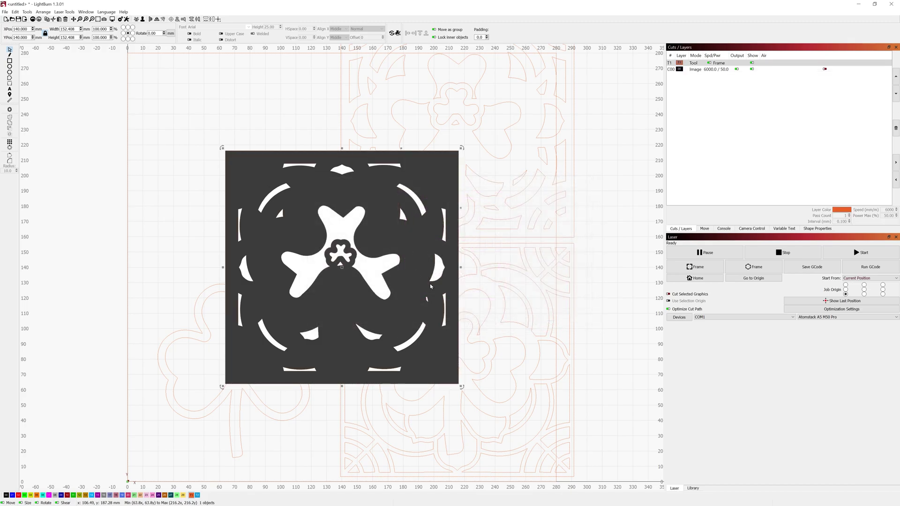
- Delete the dark mandala bitmap and place its trace top-left beside the second mandala
{"action": "left_click_drag", "start_coordinate": [286, 249], "coordinate": [113, 167]}
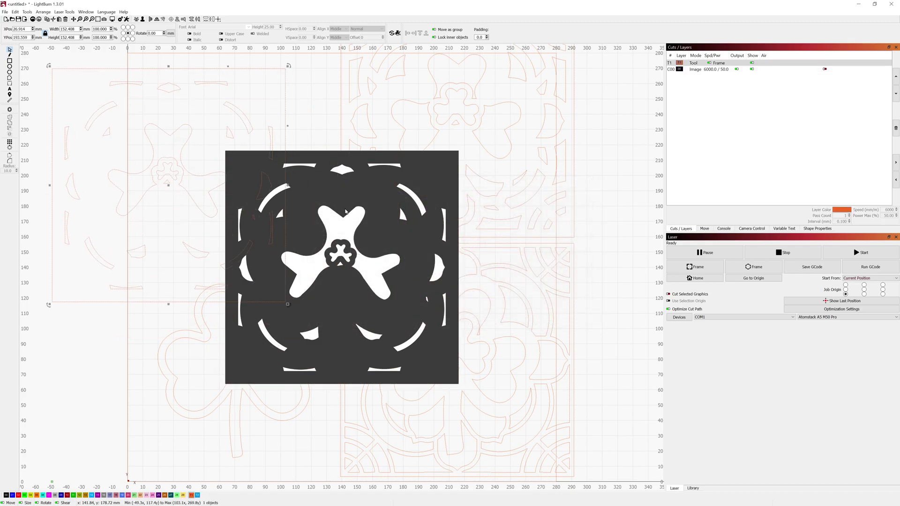
{"action": "left_click", "coordinate": [346, 203]}
{"action": "key", "text": "Delete"}
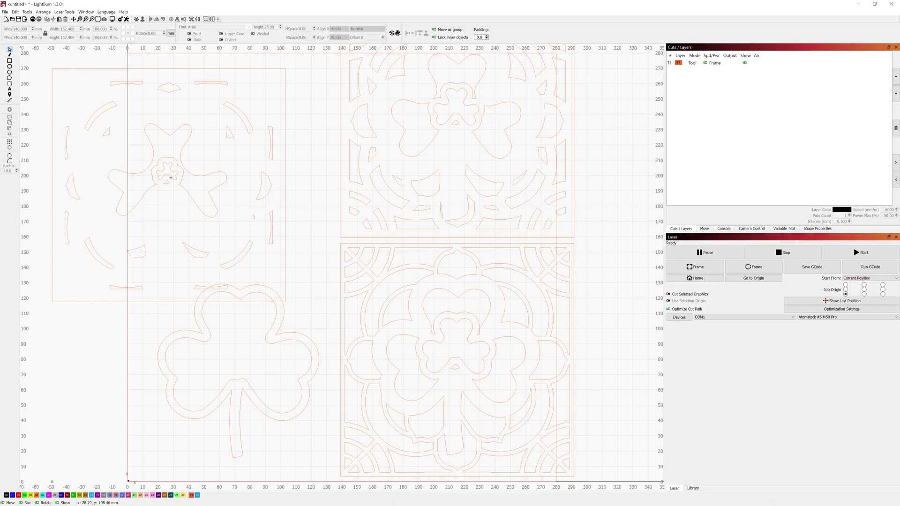
{"action": "left_click", "coordinate": [181, 156]}
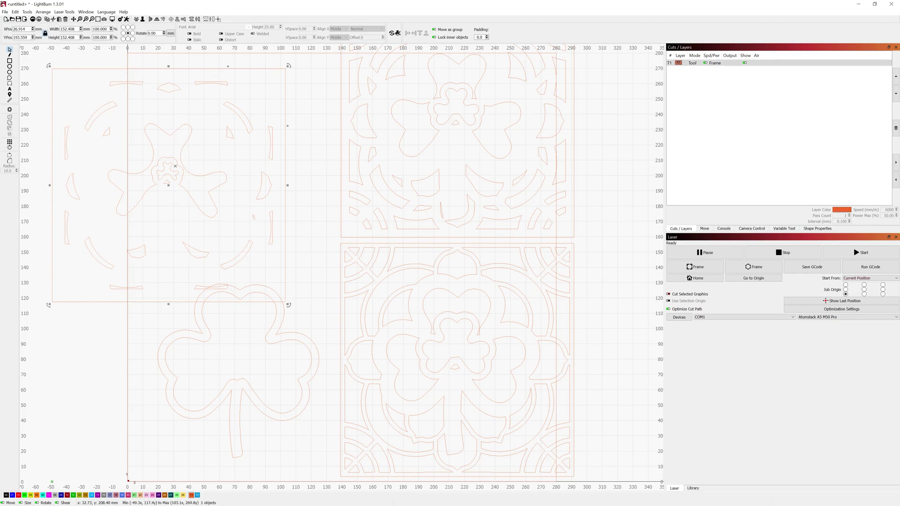
{"action": "mouse_move", "coordinate": [169, 185]}
{"action": "left_mouse_down"}
{"action": "mouse_move", "coordinate": [203, 161]}
{"action": "mouse_move", "coordinate": [222, 126]}
{"action": "left_mouse_up"}
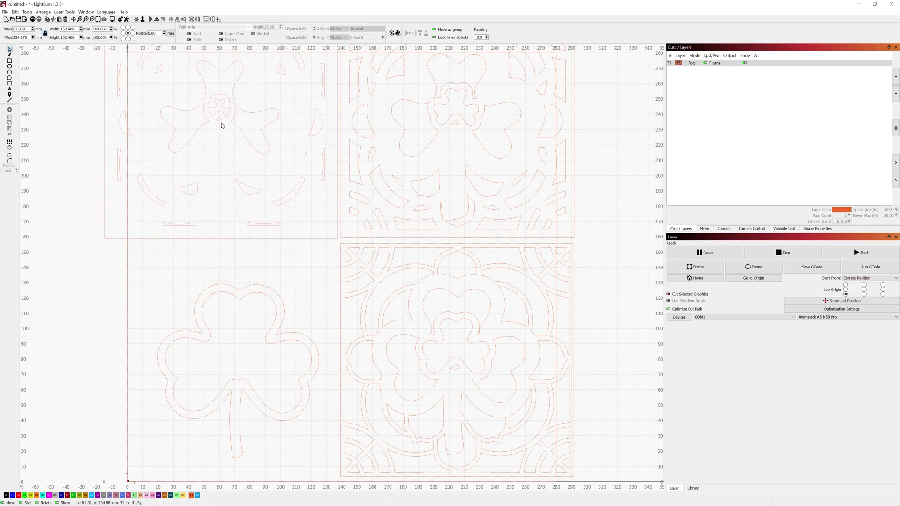
{"action": "left_click", "coordinate": [221, 121]}
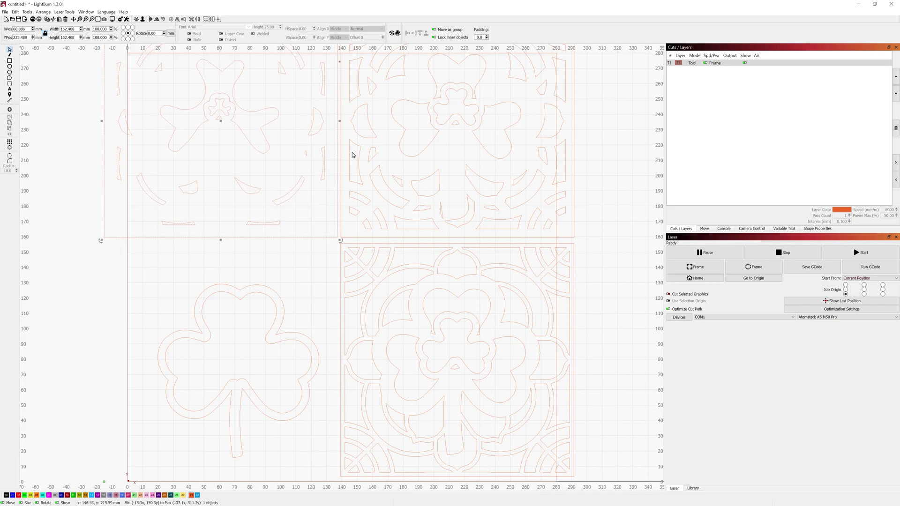
- Select all four designs and put them on the black C00 cut layer
{"action": "left_click", "coordinate": [433, 135], "text": "shift"}
{"action": "left_click", "coordinate": [434, 273], "text": "shift"}
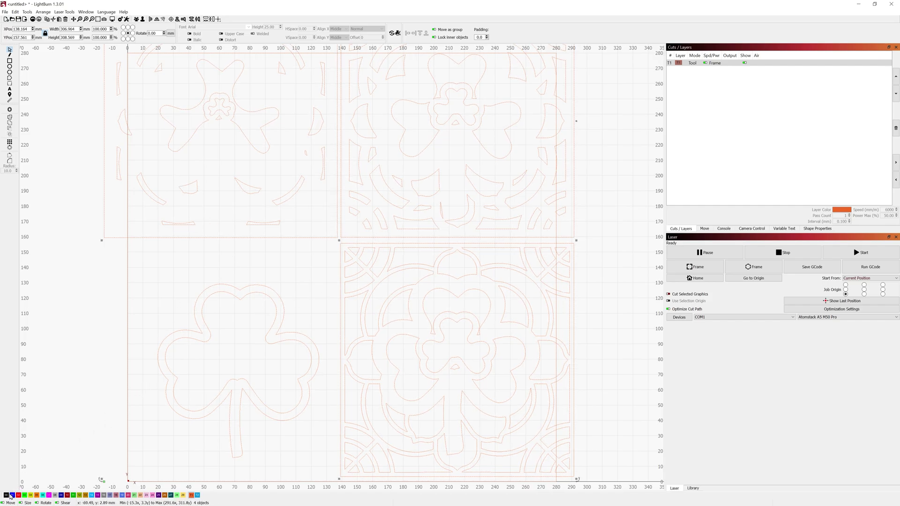
{"action": "left_click", "coordinate": [6, 496]}
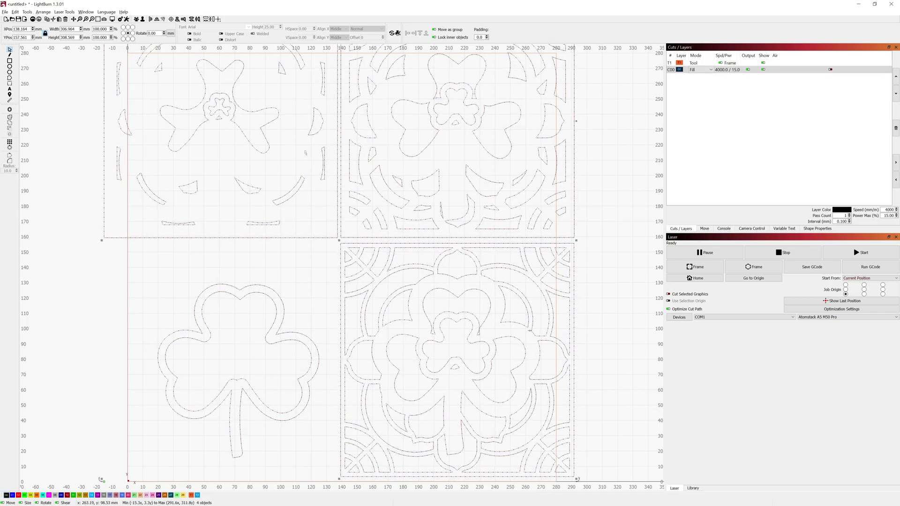
- Scale the design group to 275 mm wide, correcting a mistyped 2375 entry
{"action": "scroll", "coordinate": [555, 314], "scroll_direction": "down", "scroll_amount": 2}
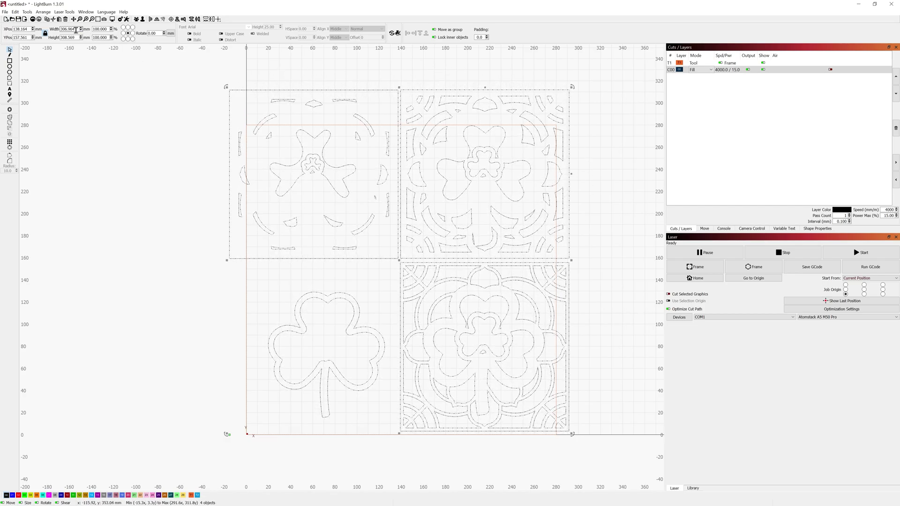
{"action": "triple_click", "coordinate": [71, 29]}
{"action": "type", "text": "2375"}
{"action": "key", "text": "Tab"}
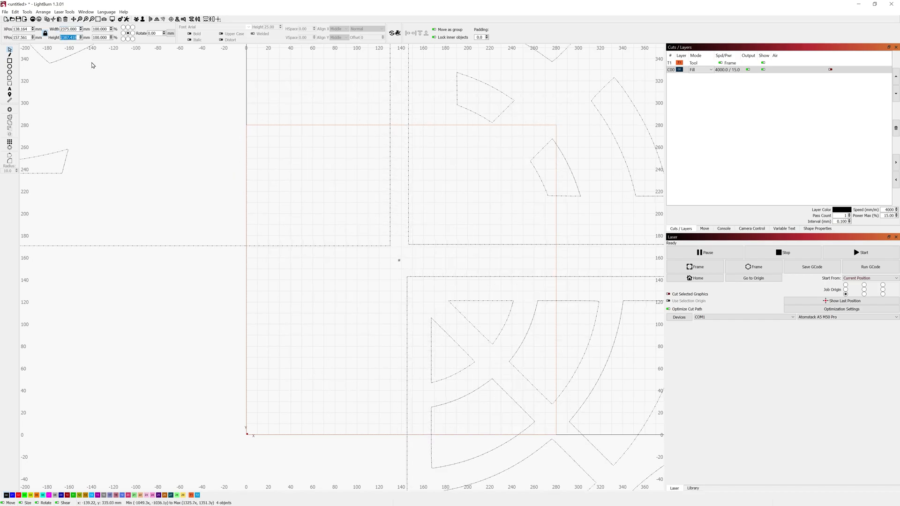
{"action": "triple_click", "coordinate": [73, 29]}
{"action": "type", "text": "275"}
{"action": "key", "text": "Return"}
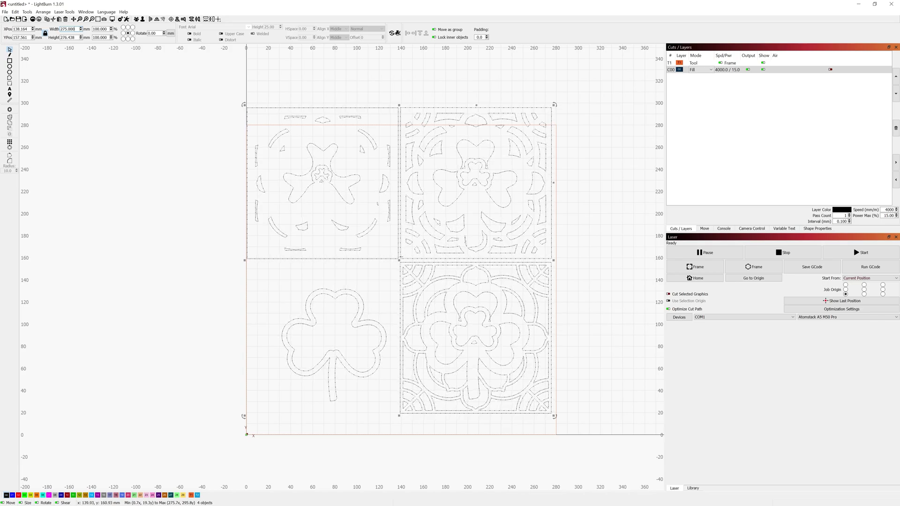
- Shift the design group down about 15 mm and nudge the plain shamrock up and right
{"action": "left_click_drag", "start_coordinate": [399, 260], "coordinate": [400, 280]}
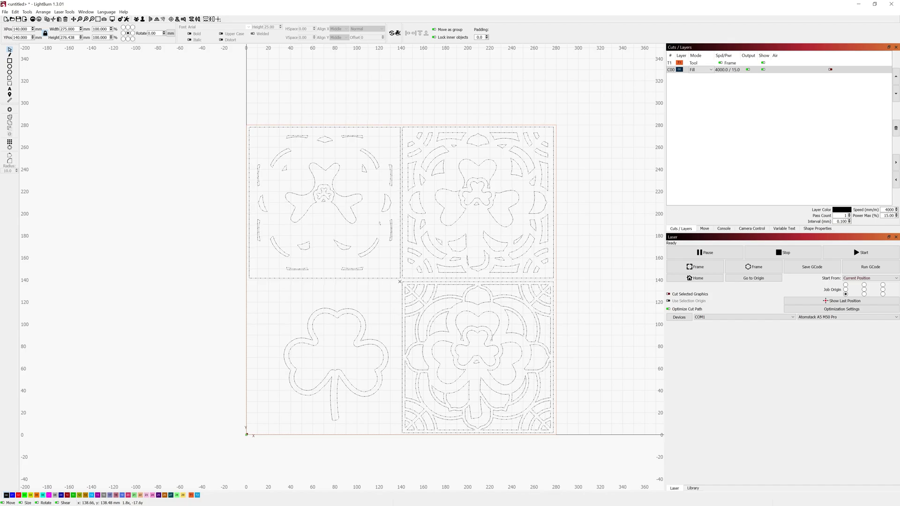
{"action": "left_click", "coordinate": [593, 227]}
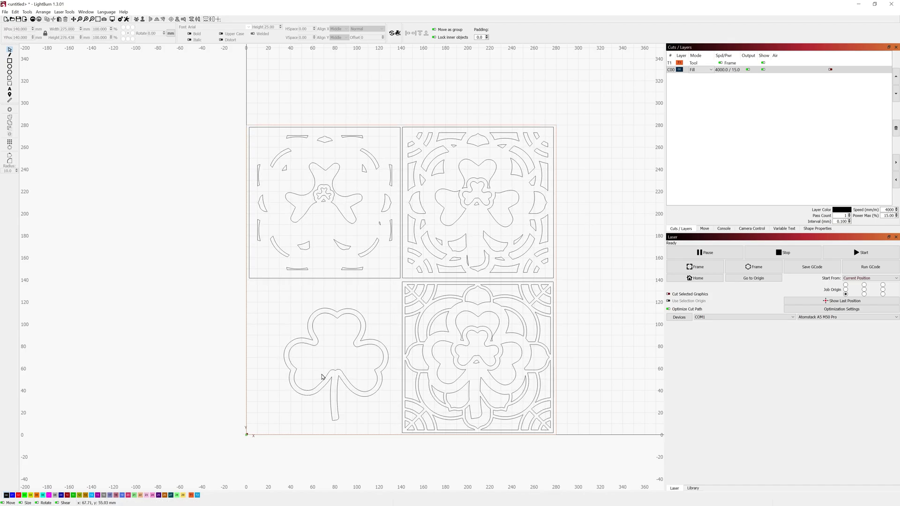
{"action": "left_click", "coordinate": [354, 348]}
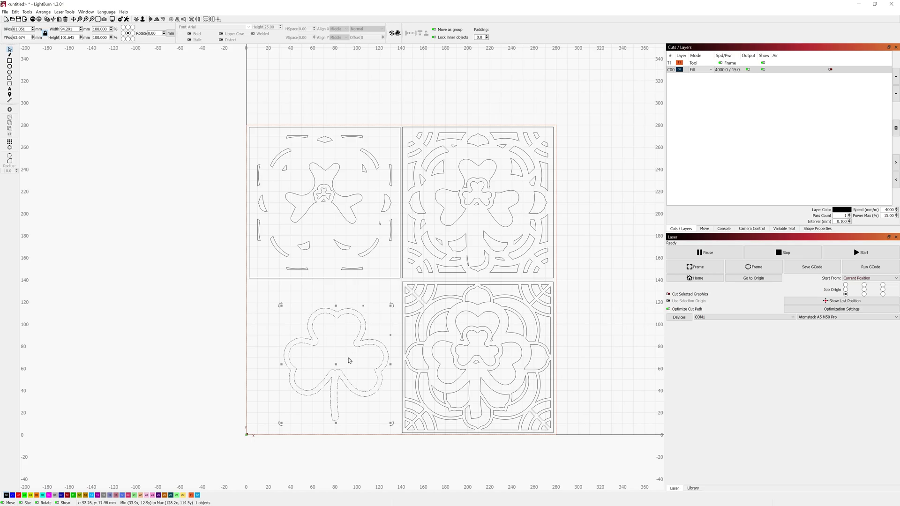
{"action": "left_click_drag", "start_coordinate": [336, 363], "coordinate": [348, 347]}
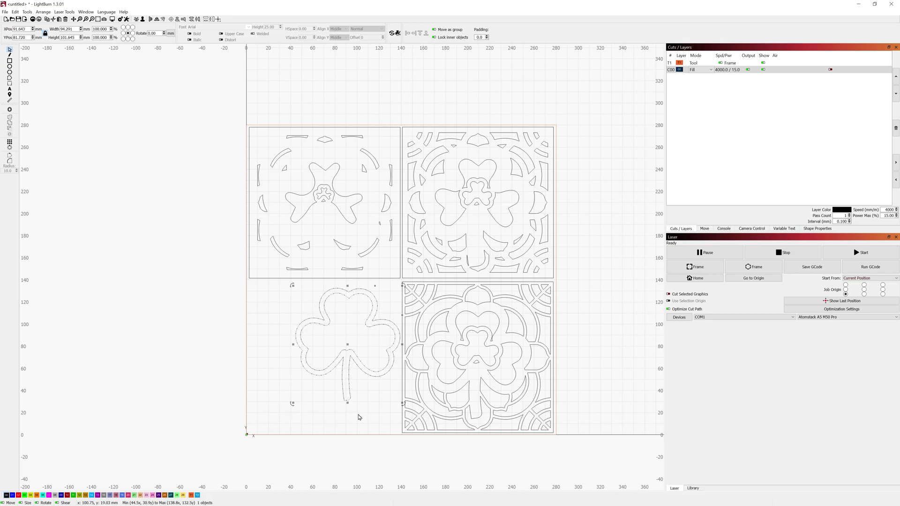
{"action": "left_click", "coordinate": [590, 136]}
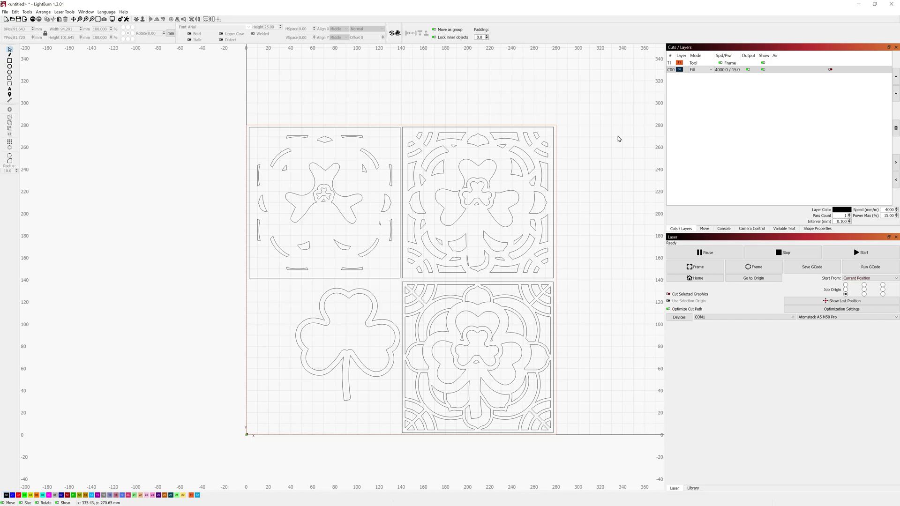
- In the library, review Balsawood 1/16" Cut - Honeycomb's settings unchanged, then select Cut - Honeycomb - 3-Pass
{"action": "left_click", "coordinate": [694, 489]}
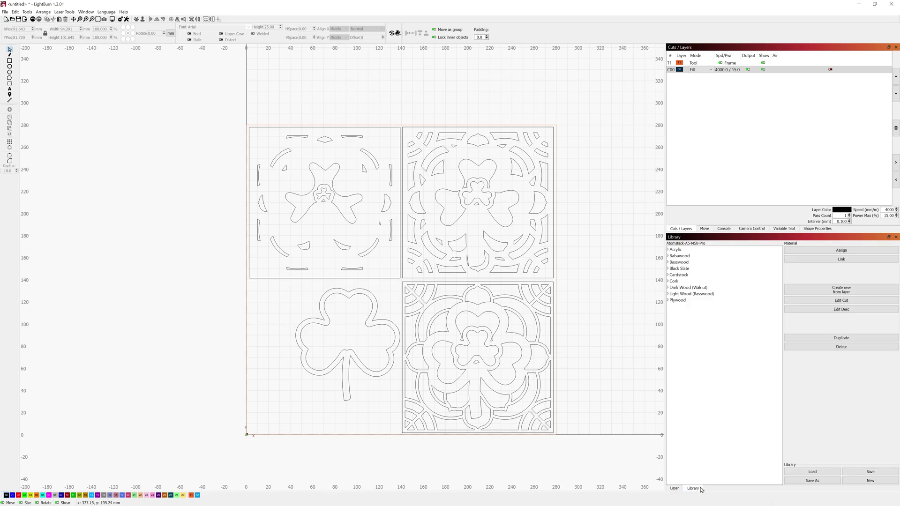
{"action": "left_click", "coordinate": [669, 257]}
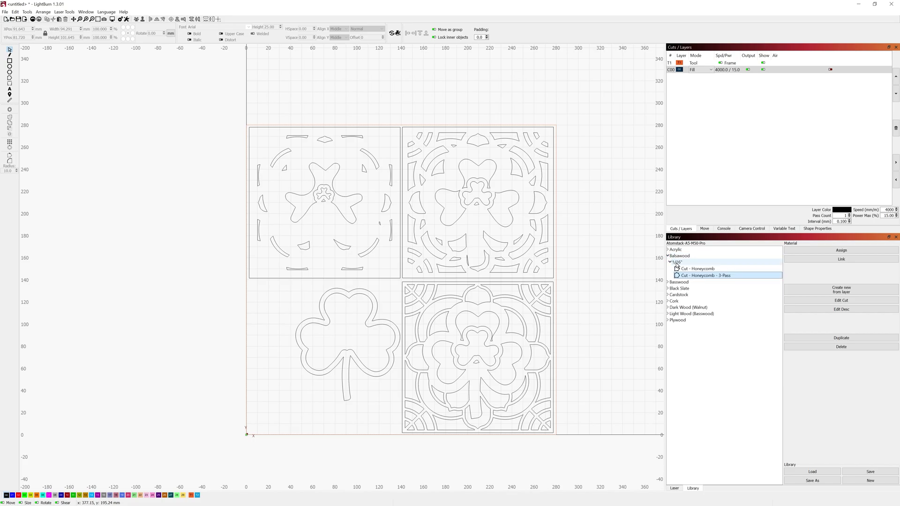
{"action": "left_click", "coordinate": [702, 270]}
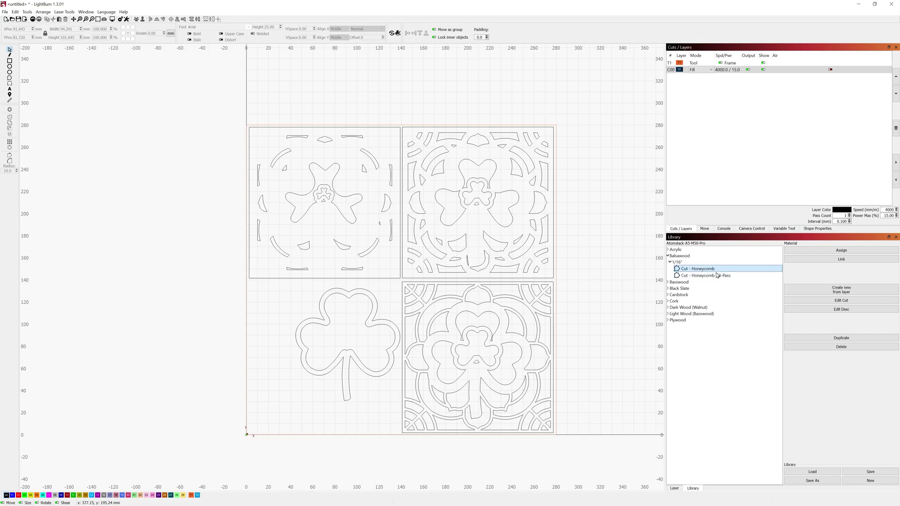
{"action": "left_click", "coordinate": [842, 301]}
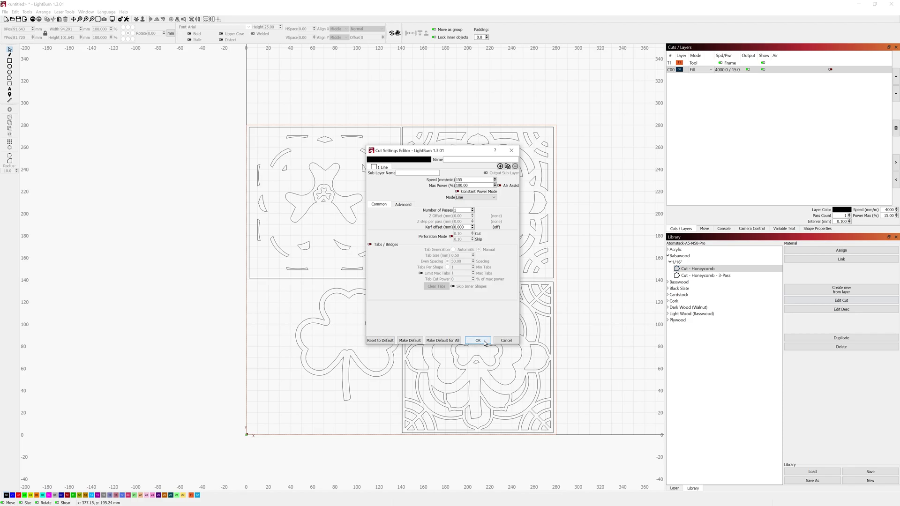
{"action": "left_click", "coordinate": [500, 340]}
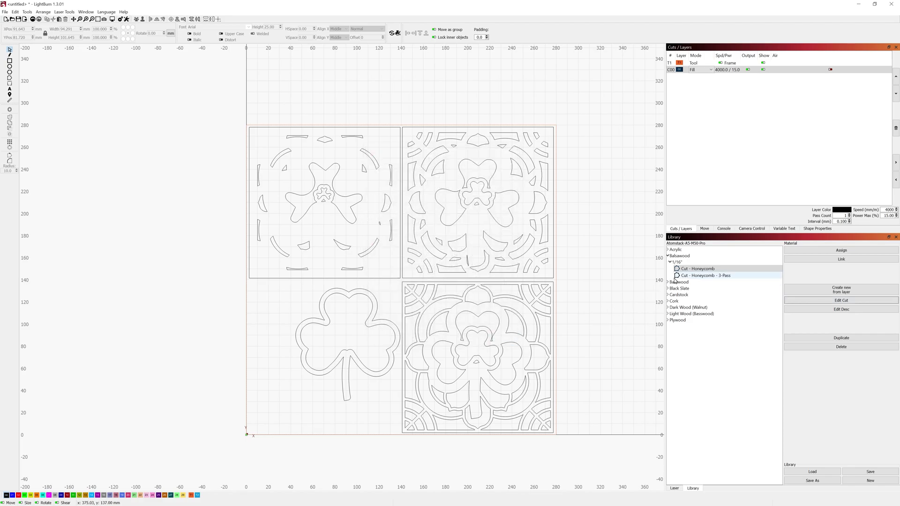
{"action": "left_click", "coordinate": [714, 276]}
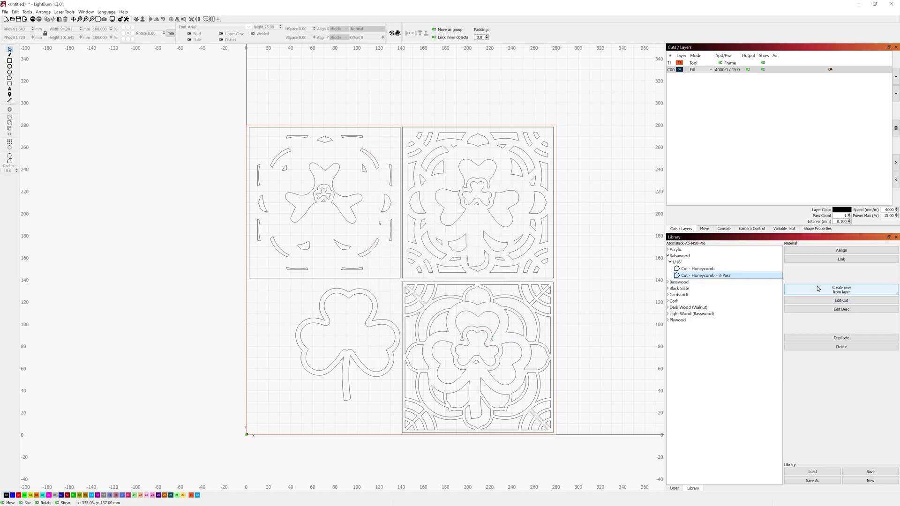
- Assign the 3-Pass preset (Line, 550 speed, 100% power, 3 passes) to C00 and preview the 49:59 estimate
{"action": "left_click", "coordinate": [836, 302]}
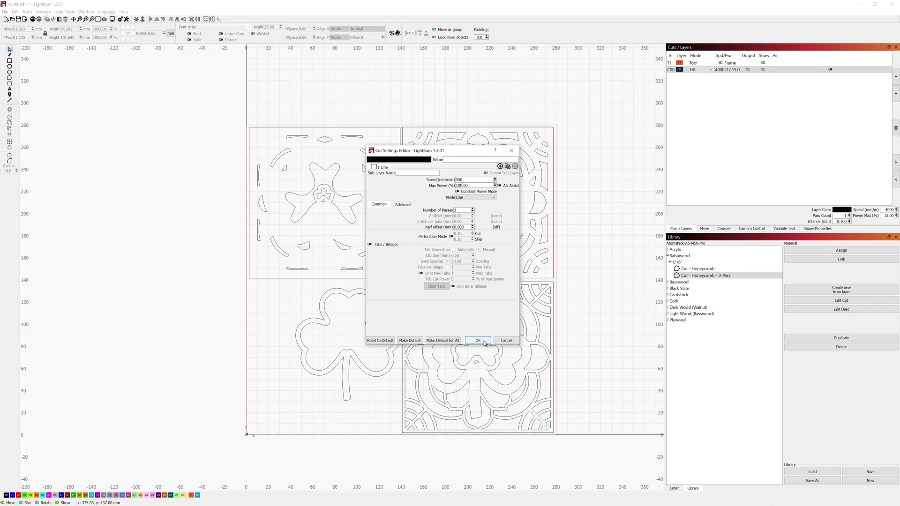
{"action": "left_click", "coordinate": [479, 341]}
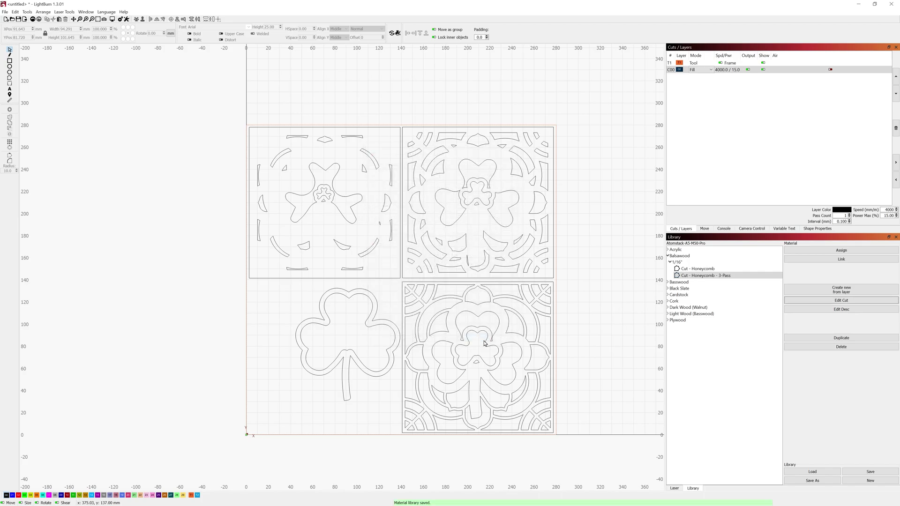
{"action": "left_click", "coordinate": [842, 250]}
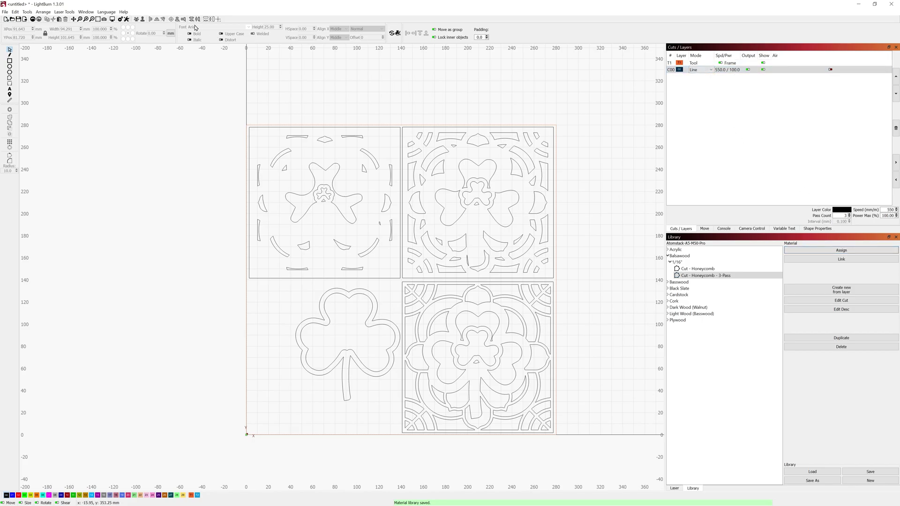
{"action": "left_click", "coordinate": [112, 19]}
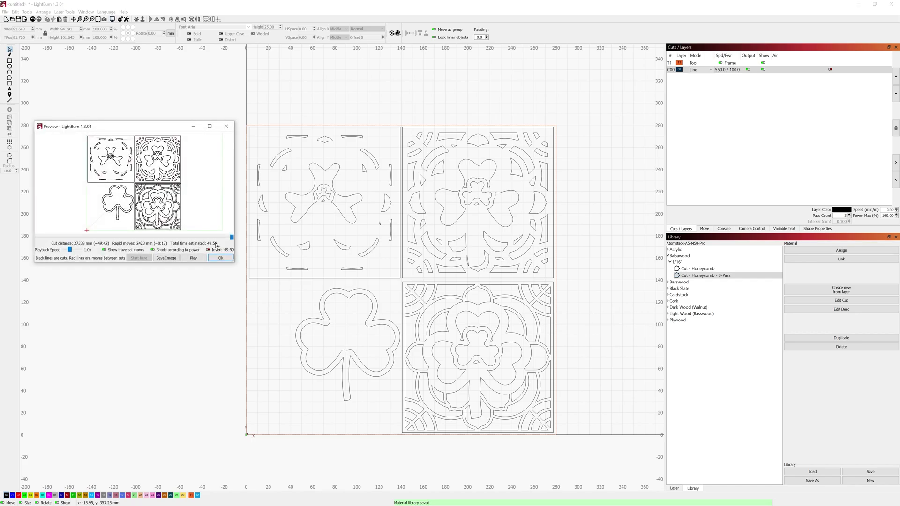
{"action": "left_click", "coordinate": [230, 258]}
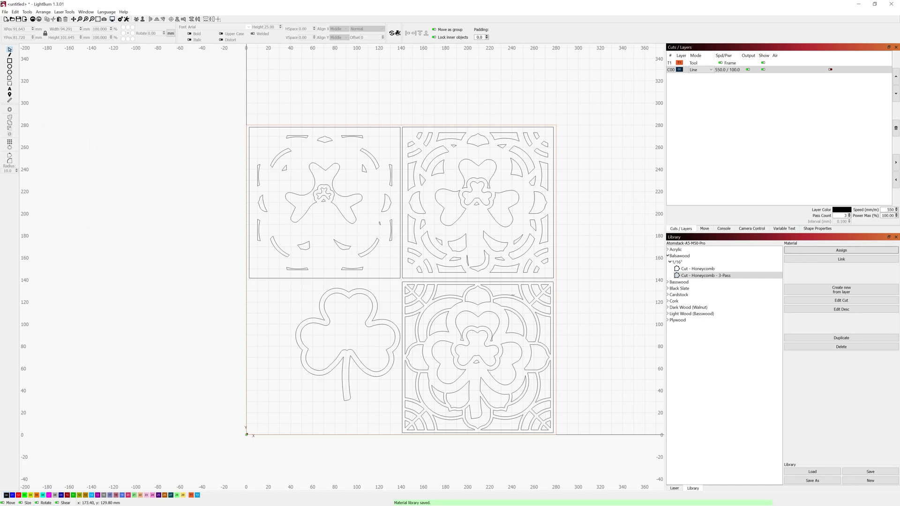
{"action": "left_click", "coordinate": [698, 269]}
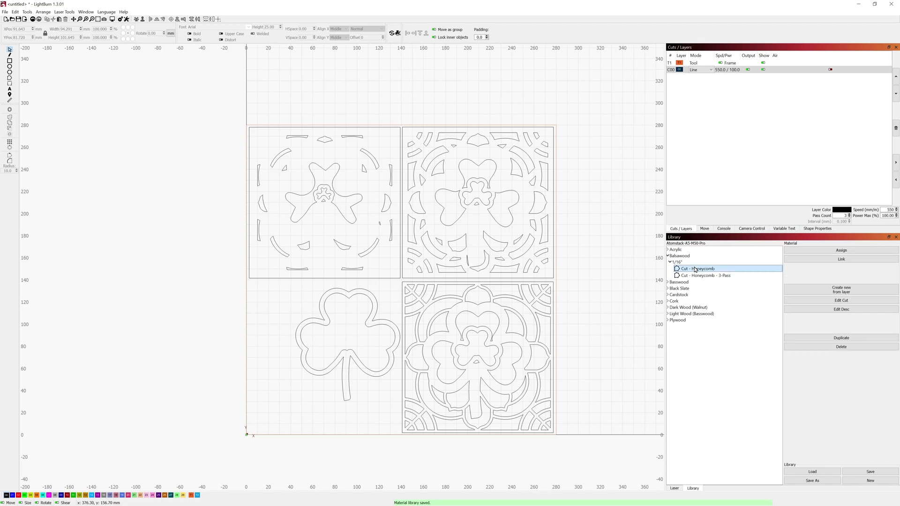
{"action": "left_click", "coordinate": [845, 250]}
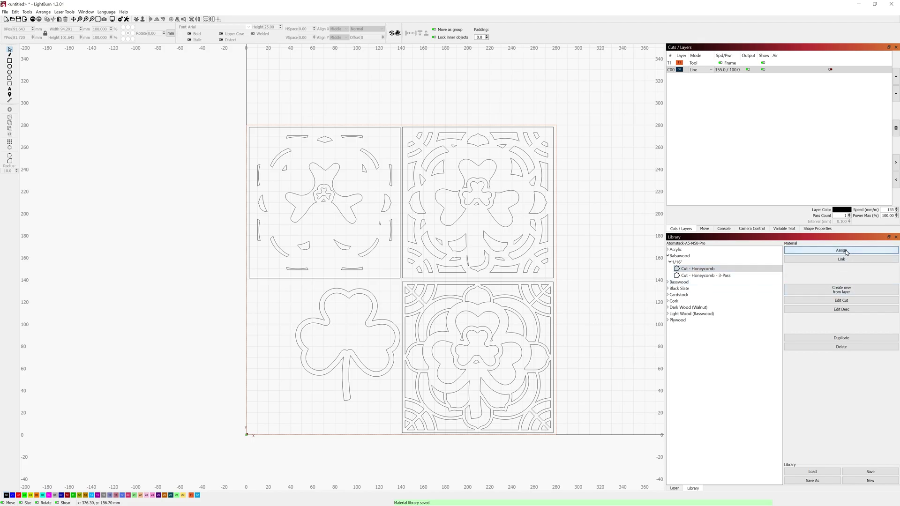
{"action": "left_click", "coordinate": [112, 19]}
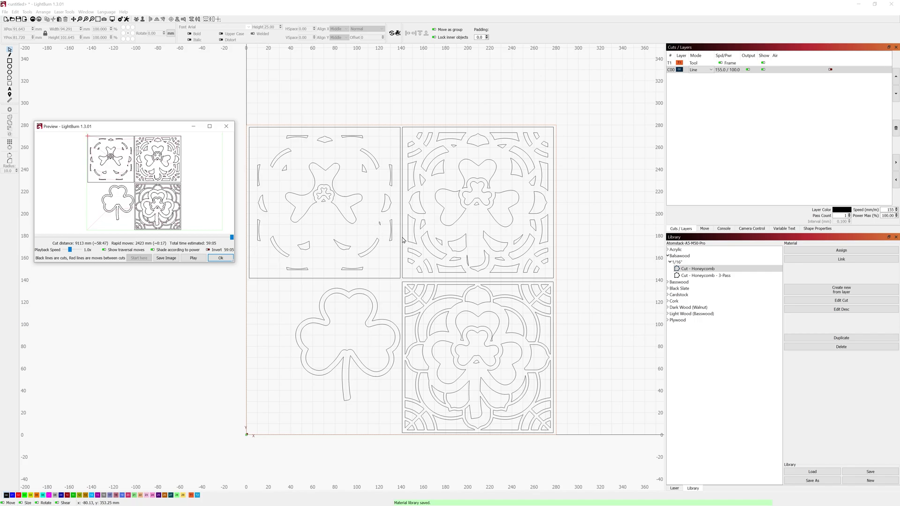
{"action": "left_click", "coordinate": [219, 259]}
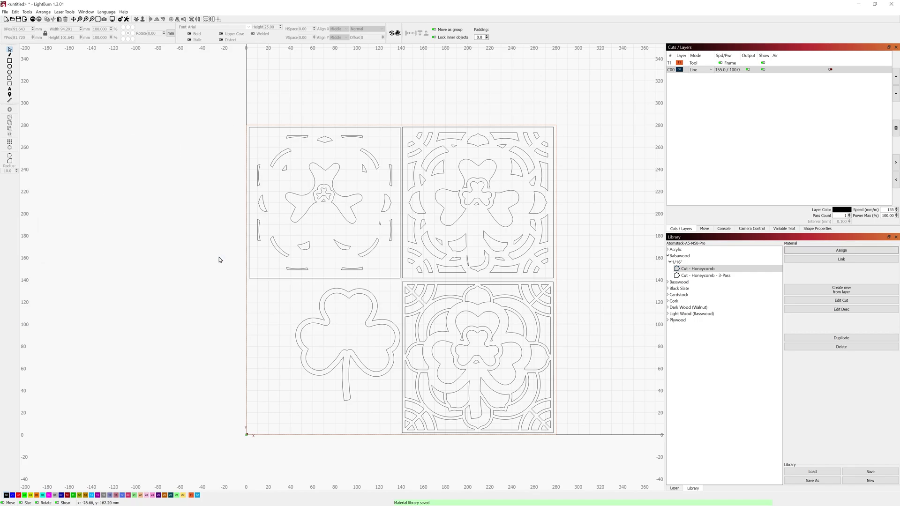
{"action": "left_click", "coordinate": [734, 277]}
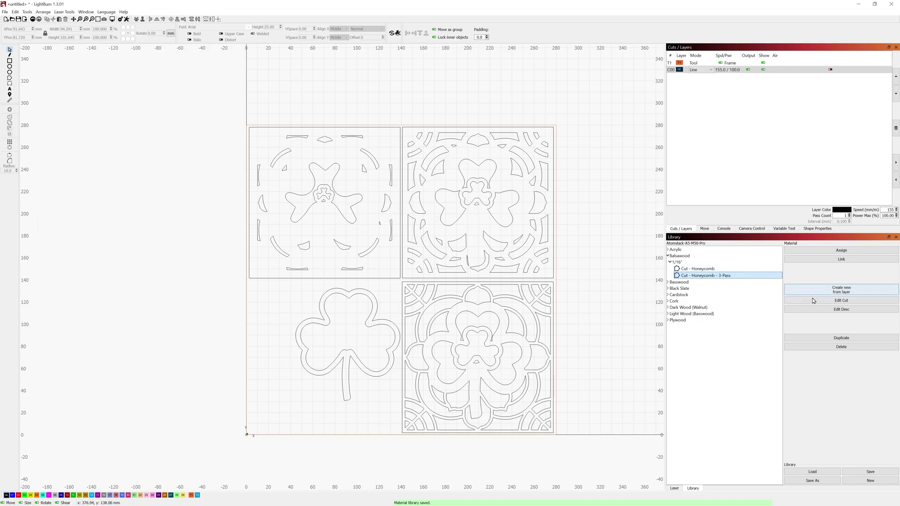
{"action": "left_click", "coordinate": [840, 251]}
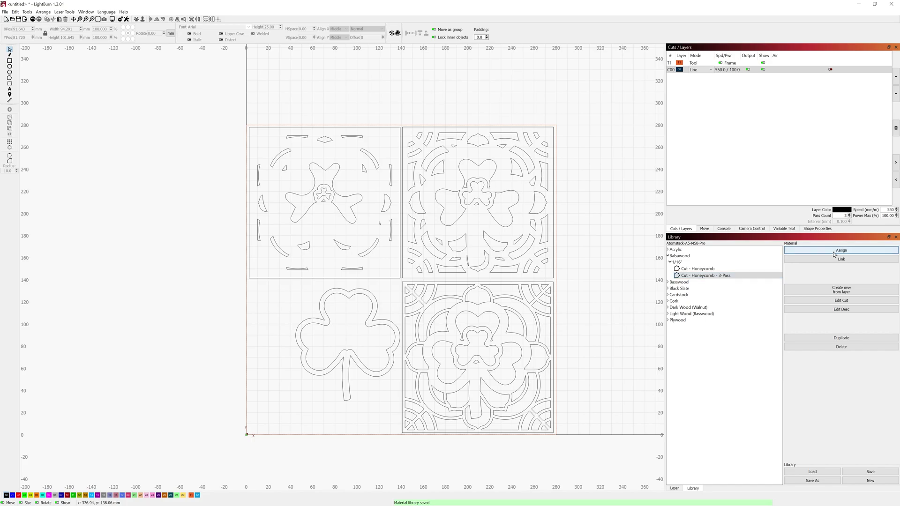